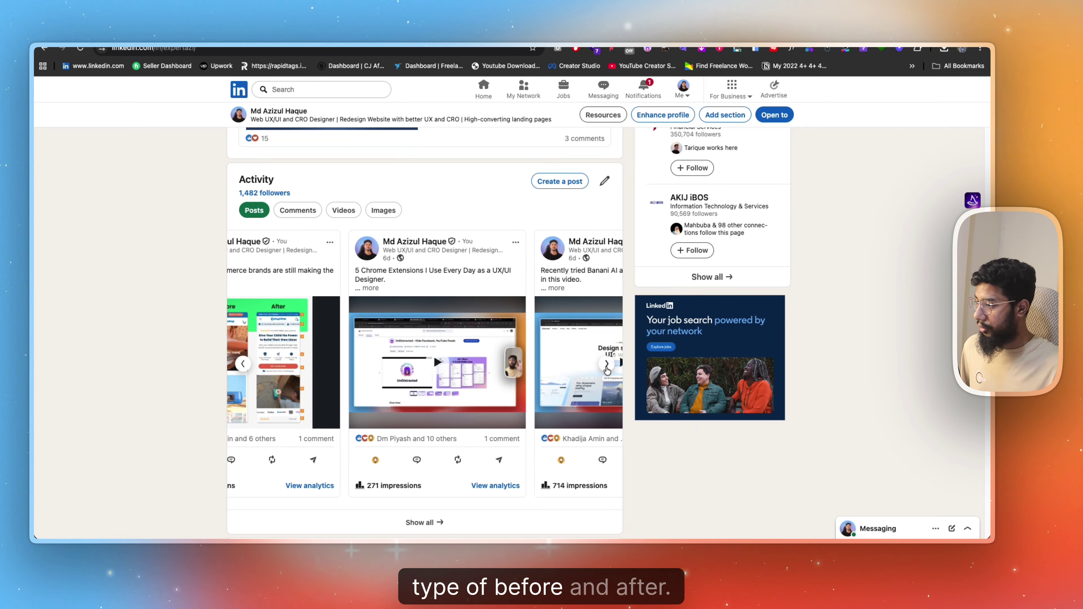
# Browse through the before-and-after design posts in the LinkedIn profile's activity section.
pyautogui.click(606, 364)
pyautogui.click(606, 363)
pyautogui.click(607, 364)
pyautogui.click(606, 364)
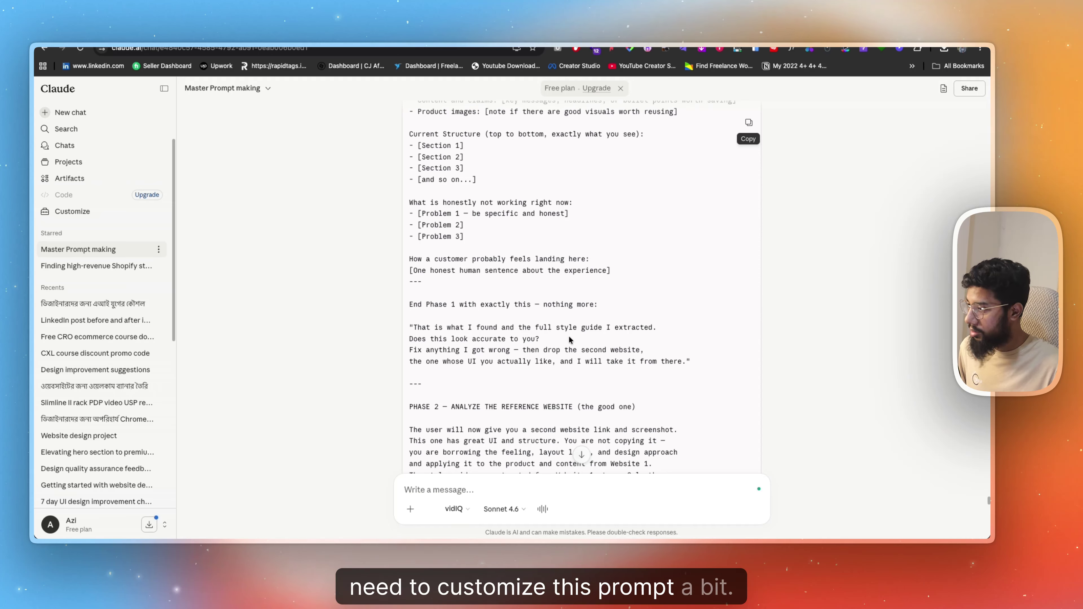
# Read the master prompt's Phase 2 section and compare the MacBook Air redesign chat with Apple's original product page.
pyautogui.scroll(-3, 569, 339)
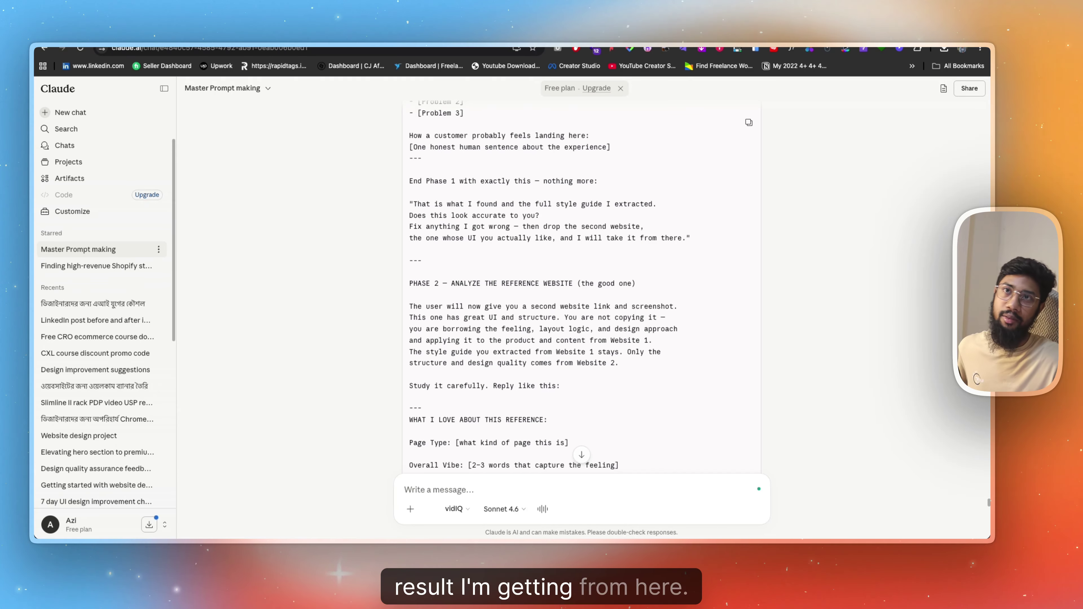
pyautogui.moveTo(1081, 74); pyautogui.dragTo(702, 69)
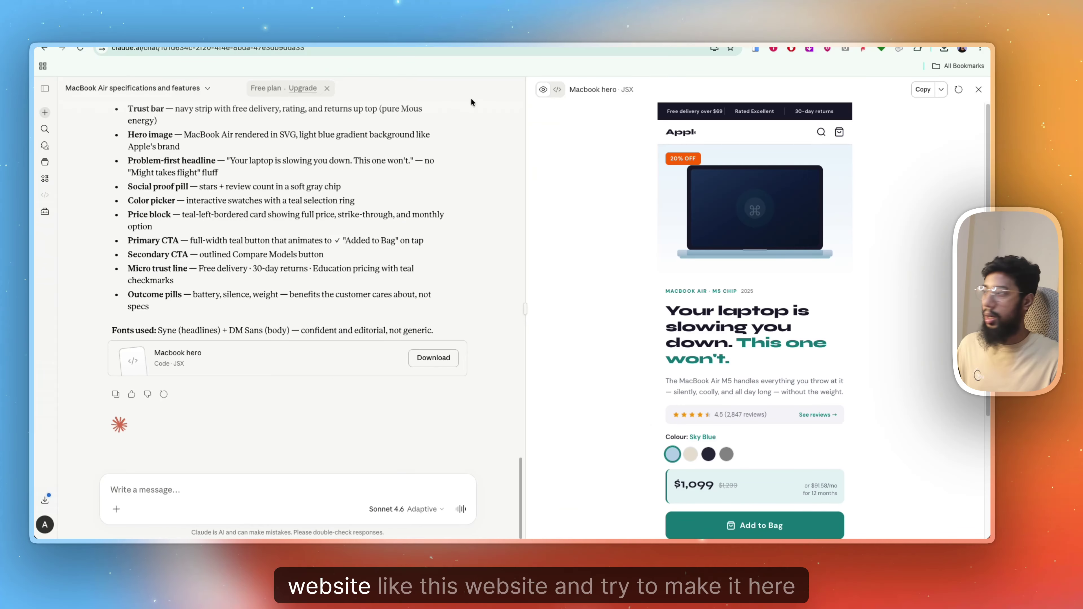
pyautogui.hotkey('ctrl', 'Tab')
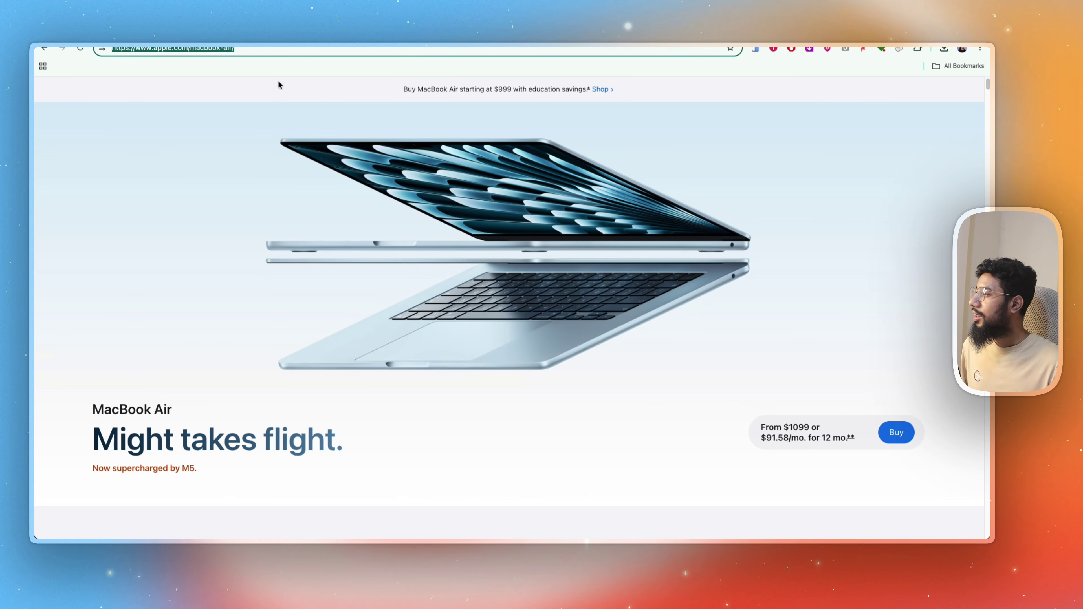
pyautogui.hotkey('ctrl', 'shift', 'Tab')
# Review the MacBook Air chat's opening message with its attachments and the Mous reference message requesting only a mobile hero section.
pyautogui.scroll(10, 299, 192)
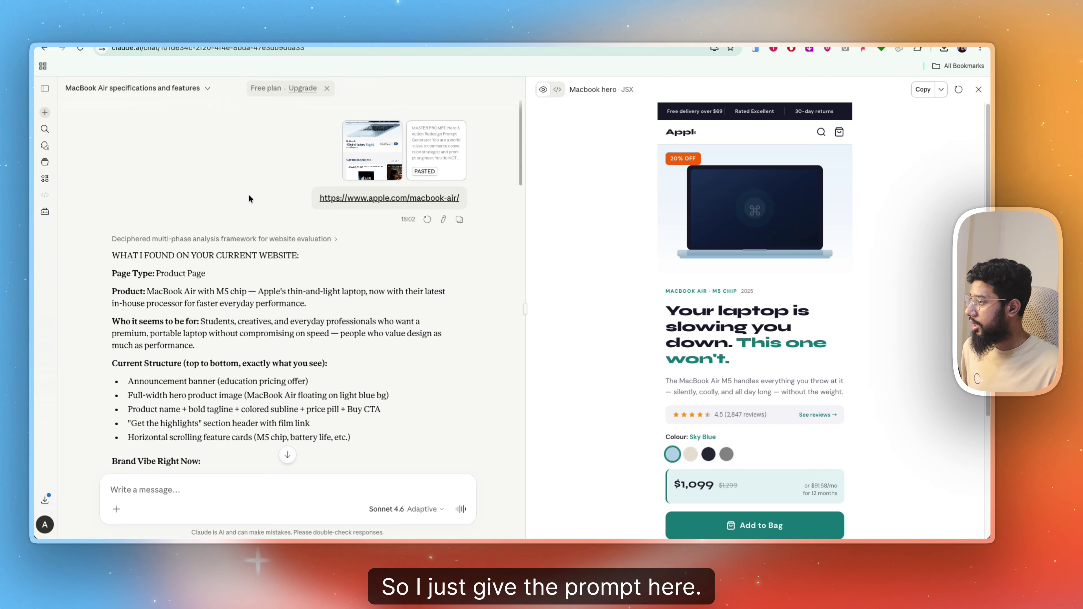
pyautogui.scroll(-5, 409, 192)
pyautogui.scroll(5, 409, 179)
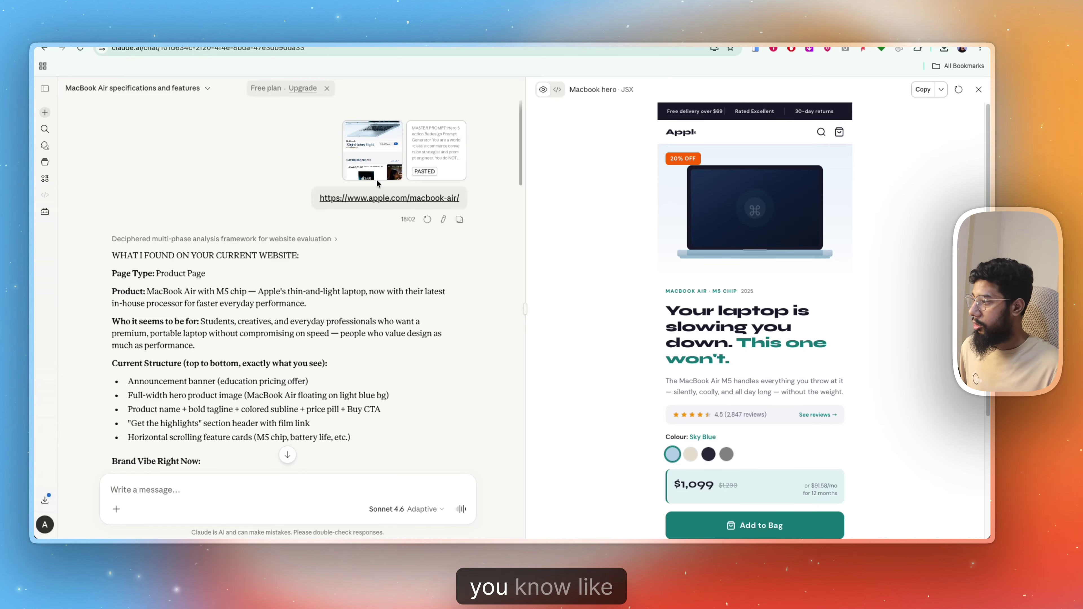
pyautogui.scroll(-15, 425, 206)
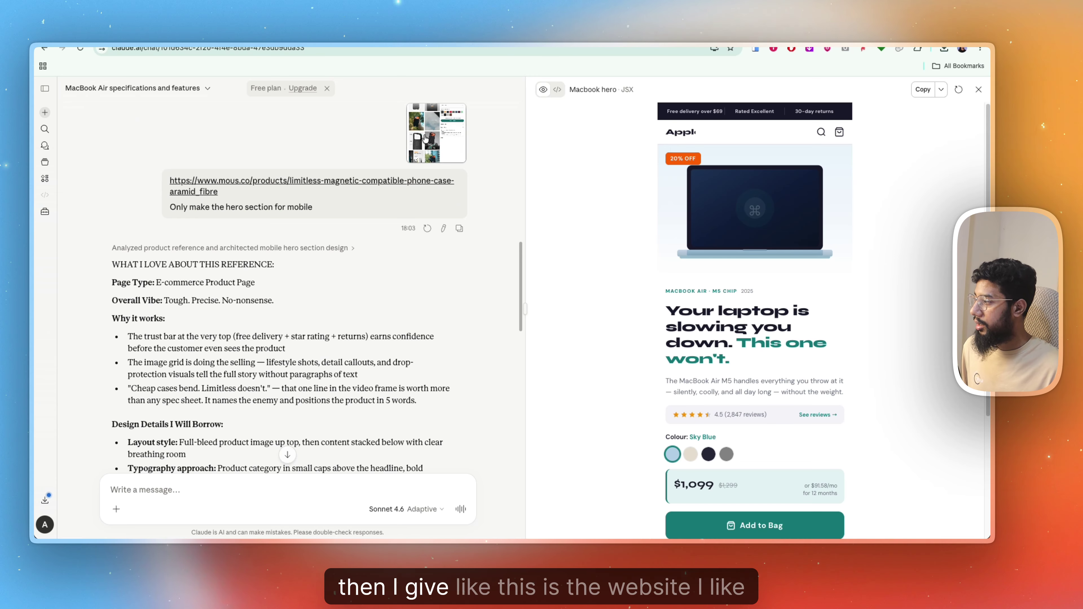
pyautogui.moveTo(213, 207); pyautogui.dragTo(314, 207)
pyautogui.click(315, 207)
# Examine the planned hero structure, the "GO and make the UI" reply and the generated Macbook hero preview.
pyautogui.scroll(-20, 413, 186)
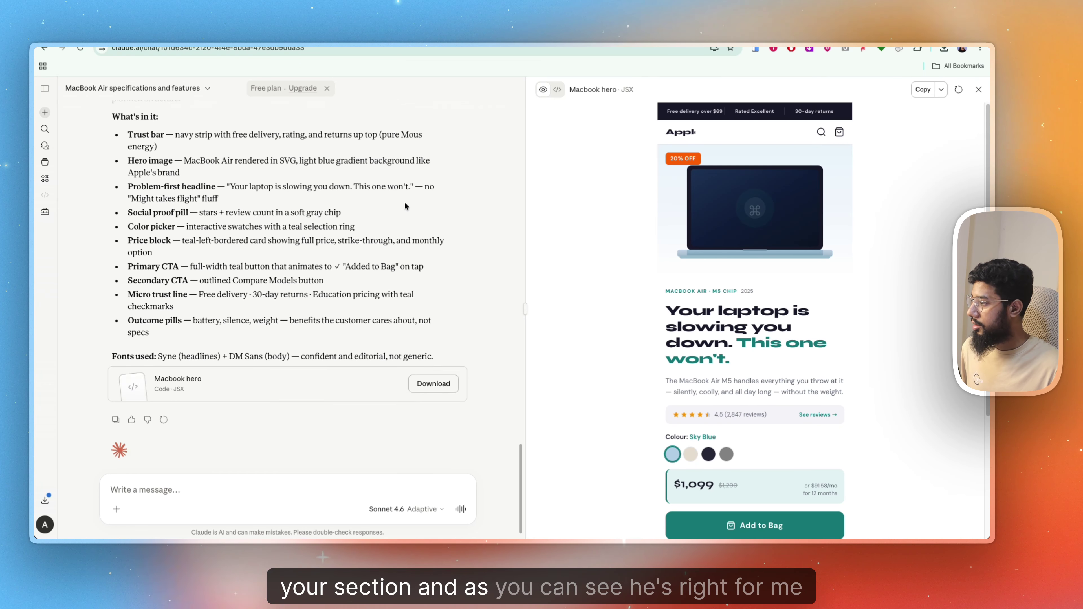
pyautogui.scroll(15, 413, 187)
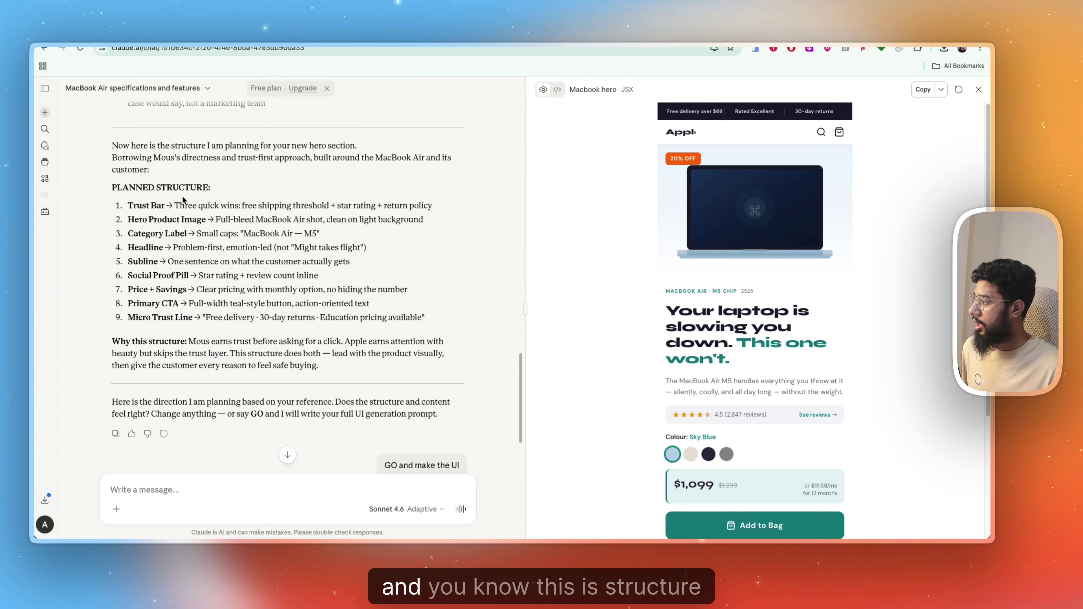
pyautogui.scroll(3, 183, 196)
pyautogui.scroll(-10, 215, 229)
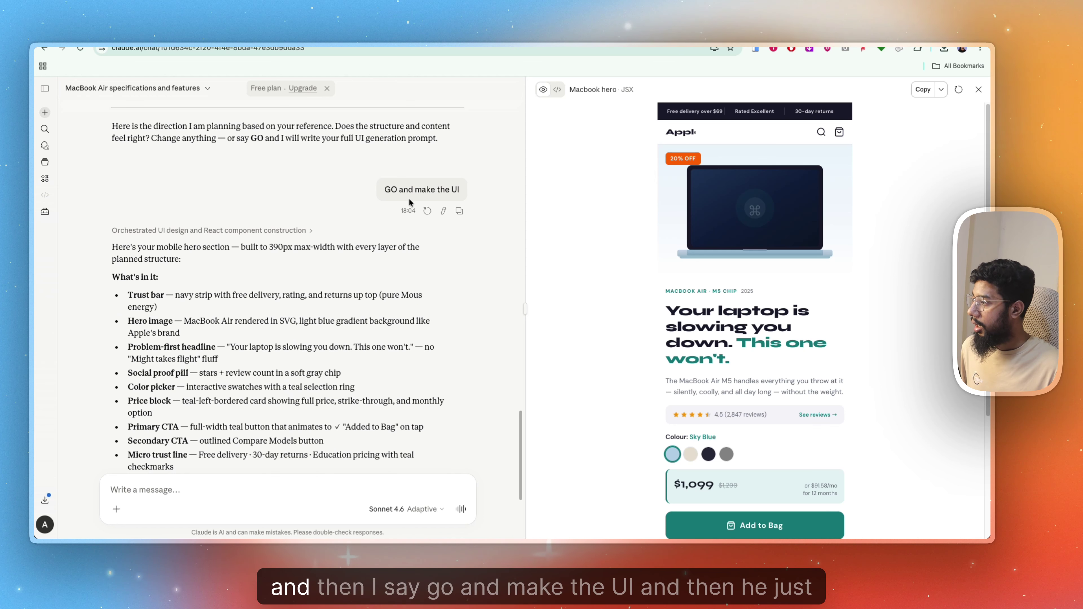
pyautogui.scroll(-5, 335, 290)
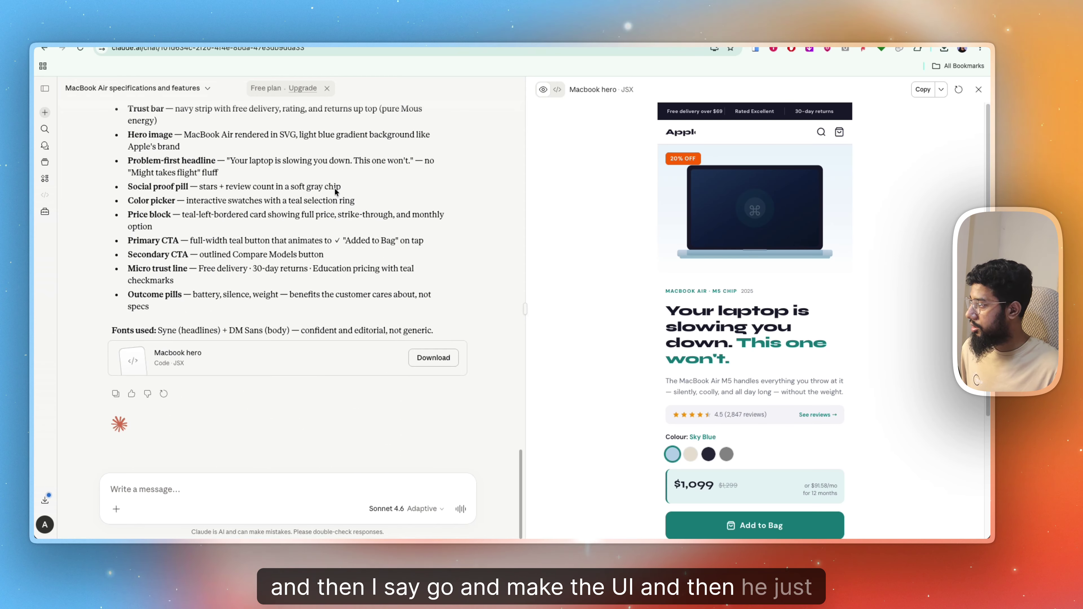
pyautogui.scroll(-1, 802, 169)
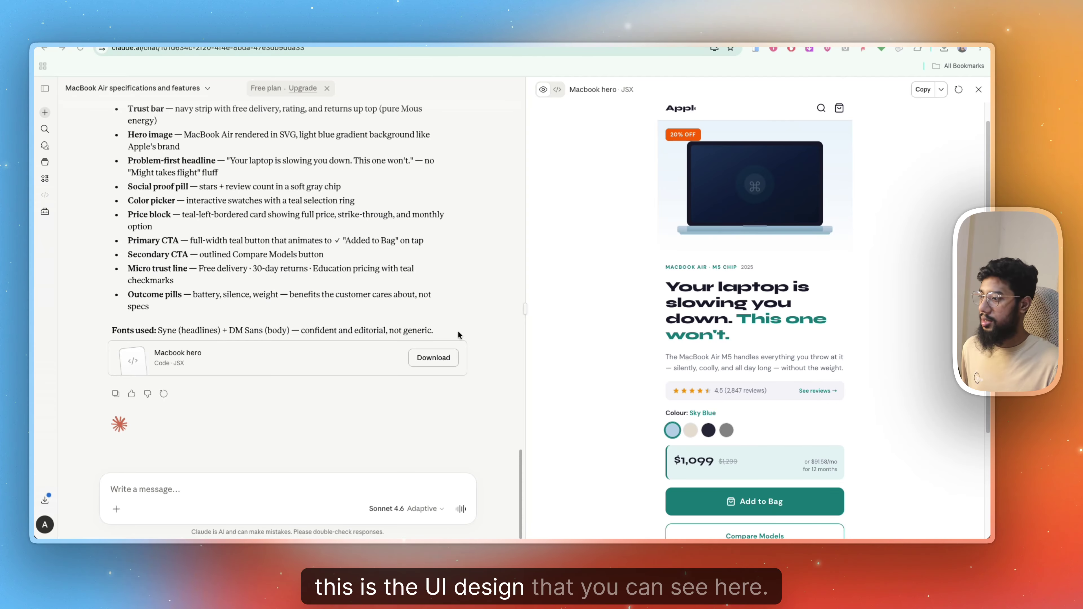
pyautogui.scroll(-5, 678, 318)
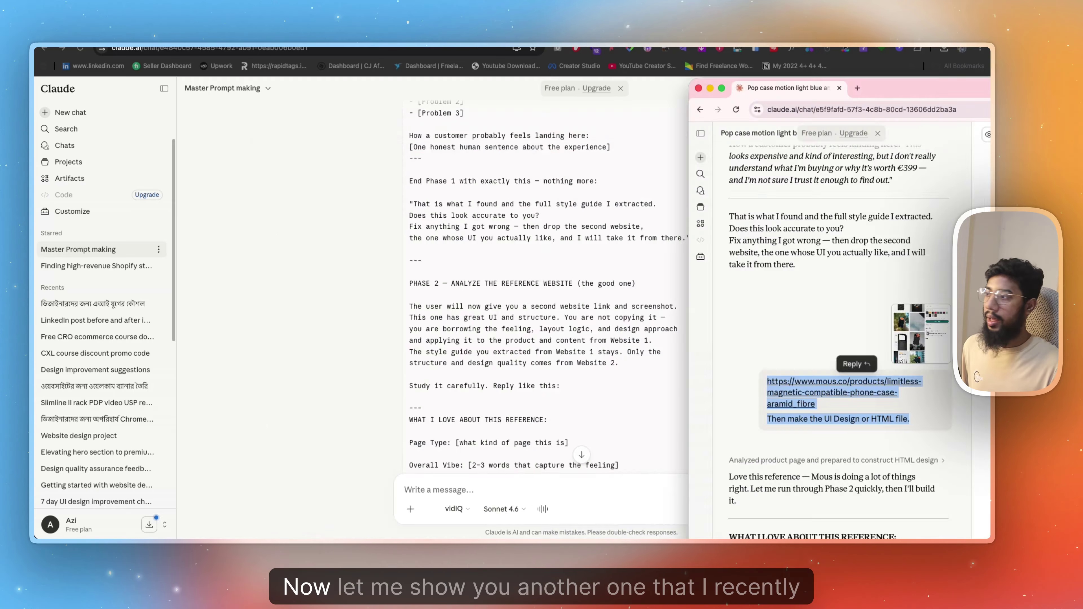
# Bring up the Pop case redesign chat and compare its preview with the original Golden Concept product page.
pyautogui.doubleClick(538, 72)
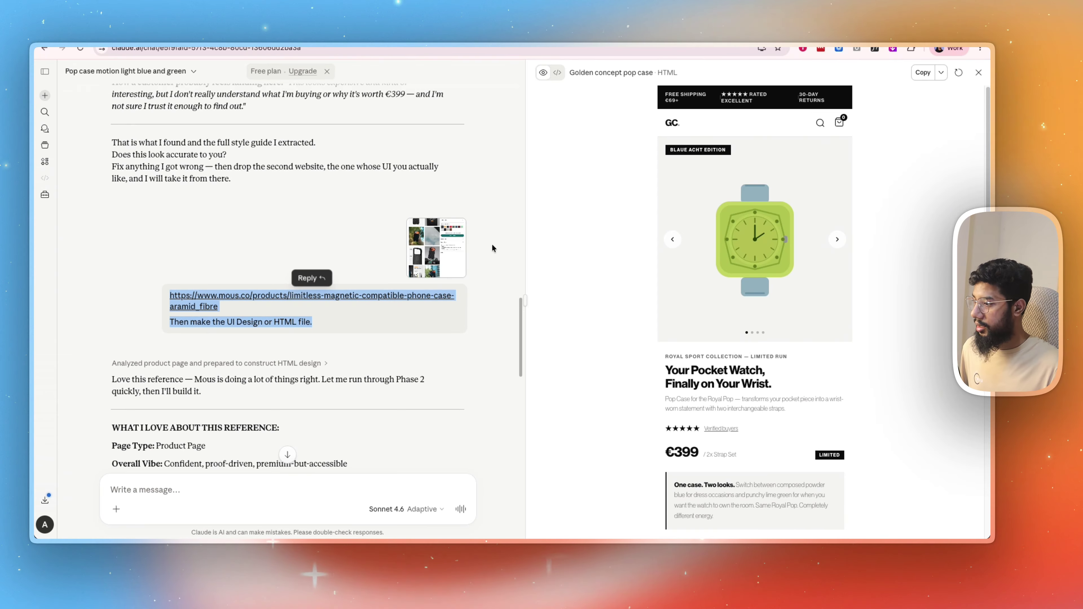
pyautogui.click(702, 222)
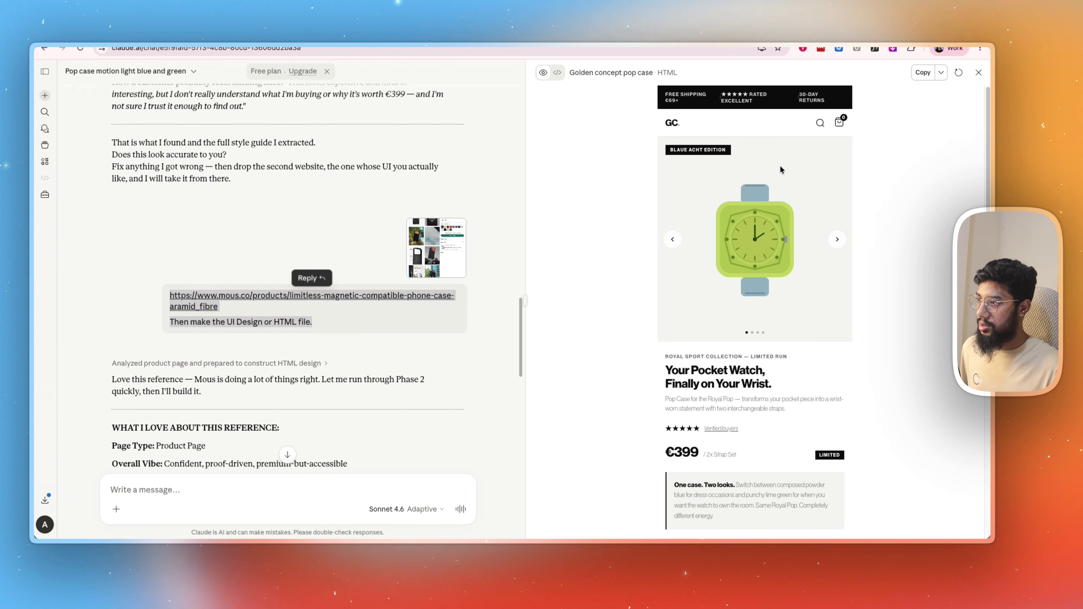
pyautogui.moveTo(567, 534)
pyautogui.click(804, 518)
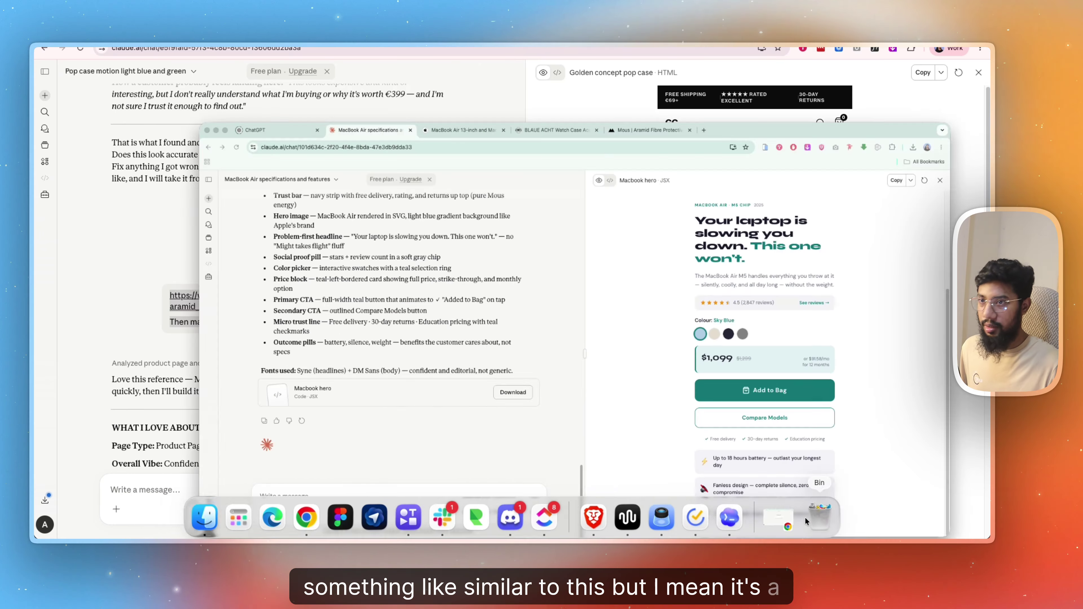
pyautogui.click(316, 28)
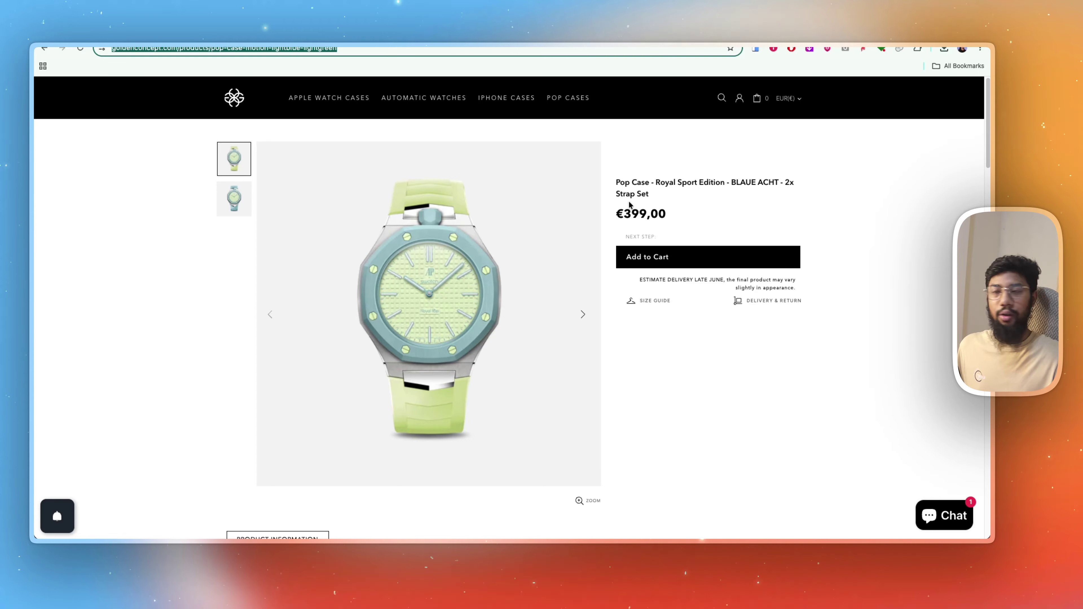
pyautogui.scroll(-15, 509, 307)
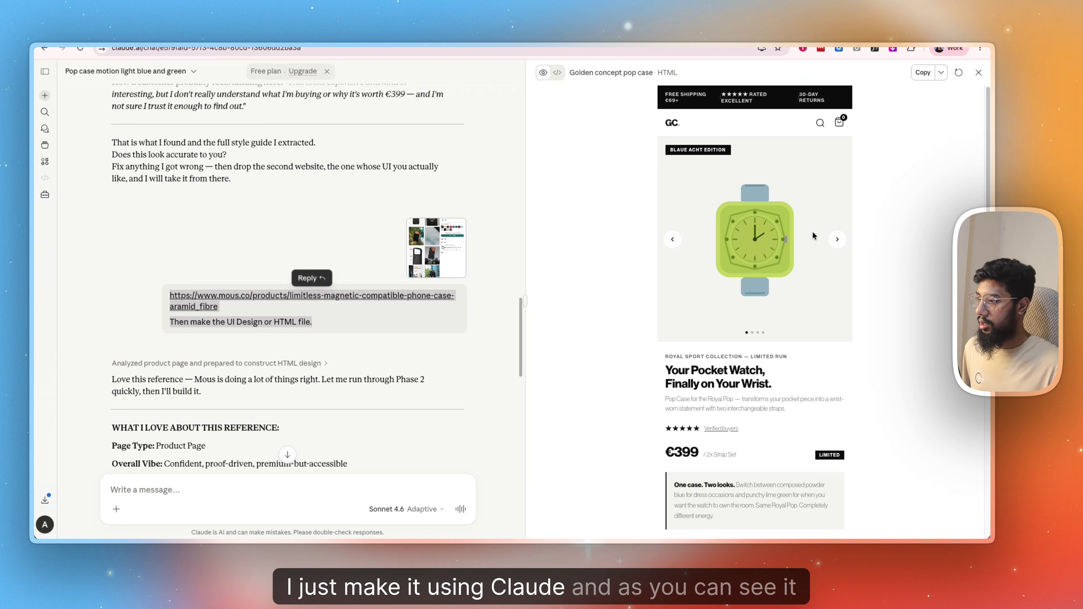
# Examine the Golden concept pop case HTML preview, from the watch image and title through the strap options and add-to-cart area.
pyautogui.scroll(-3, 785, 256)
pyautogui.scroll(3, 773, 263)
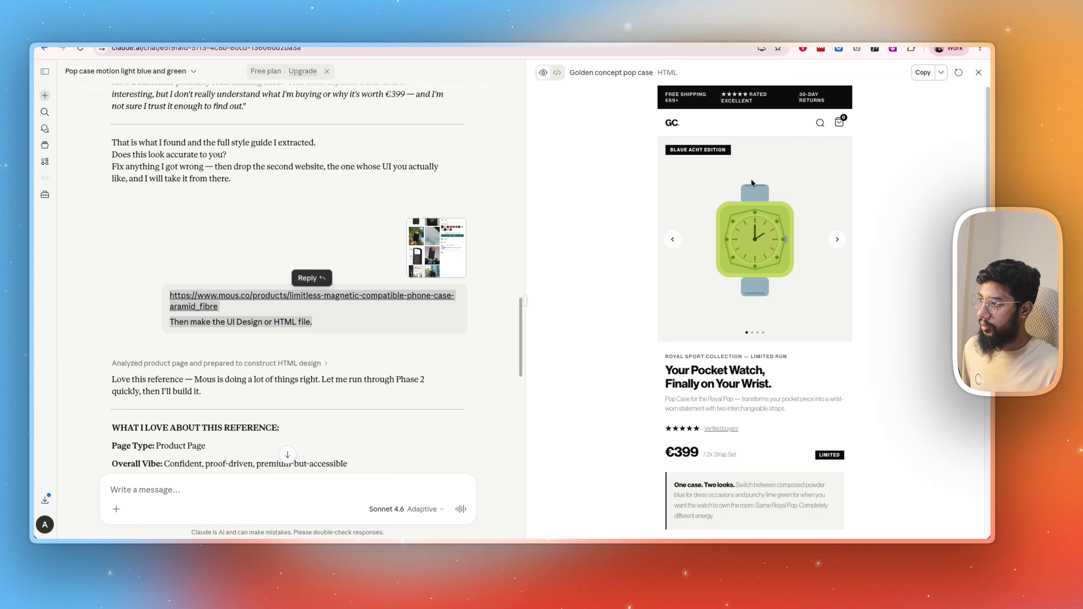
pyautogui.scroll(-3, 765, 207)
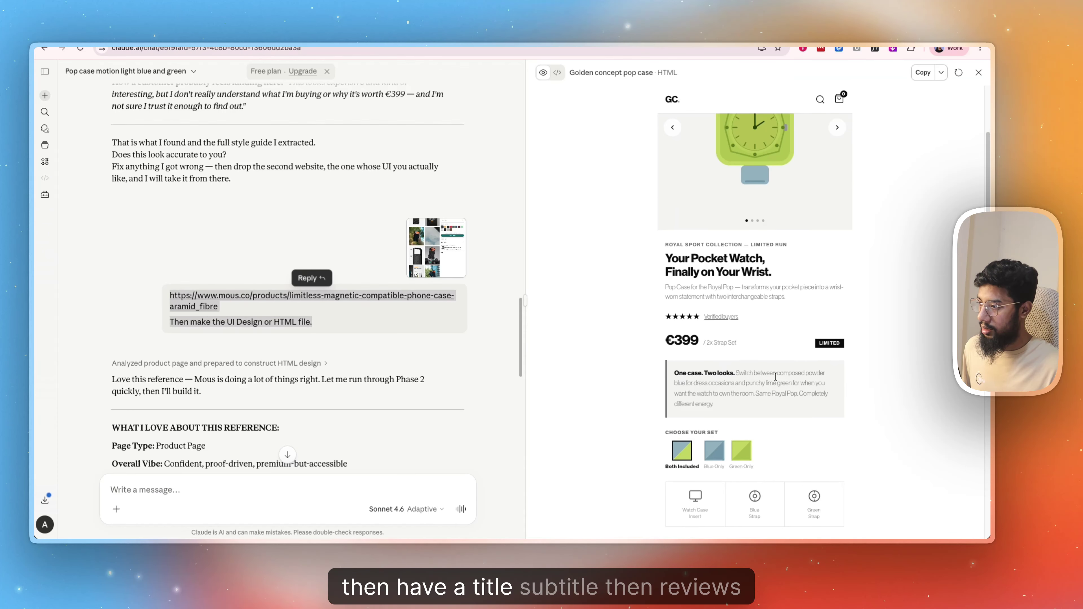
pyautogui.scroll(-3, 681, 301)
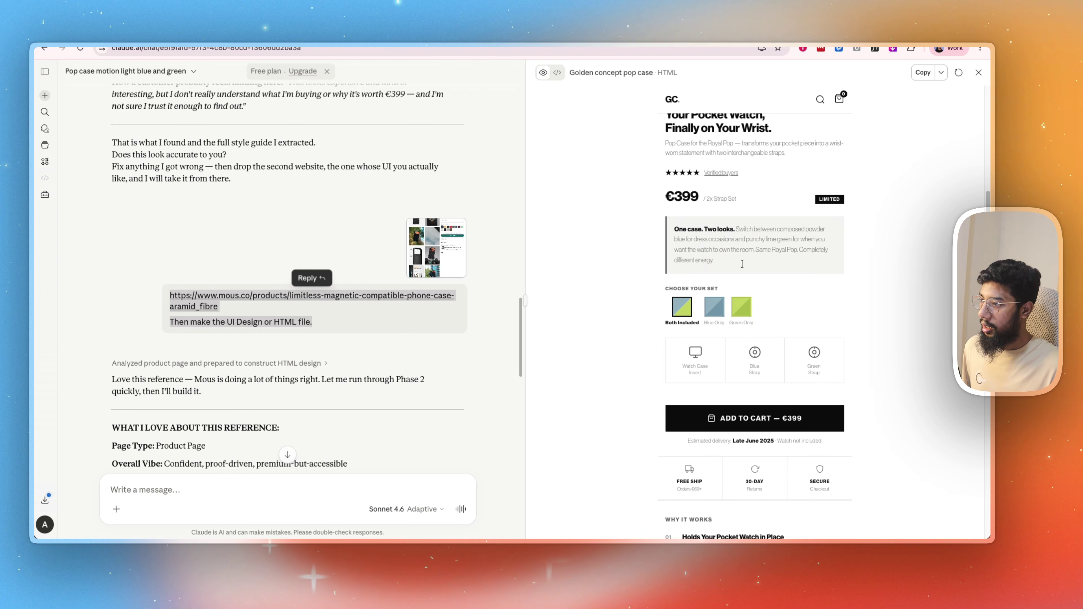
pyautogui.scroll(5, 710, 316)
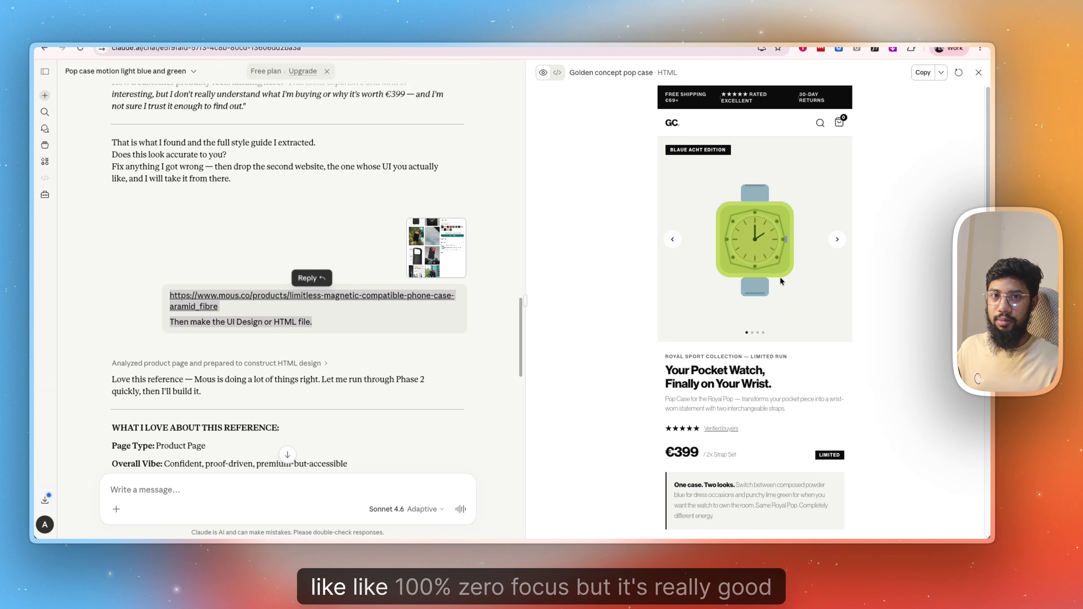
pyautogui.scroll(-1, 789, 297)
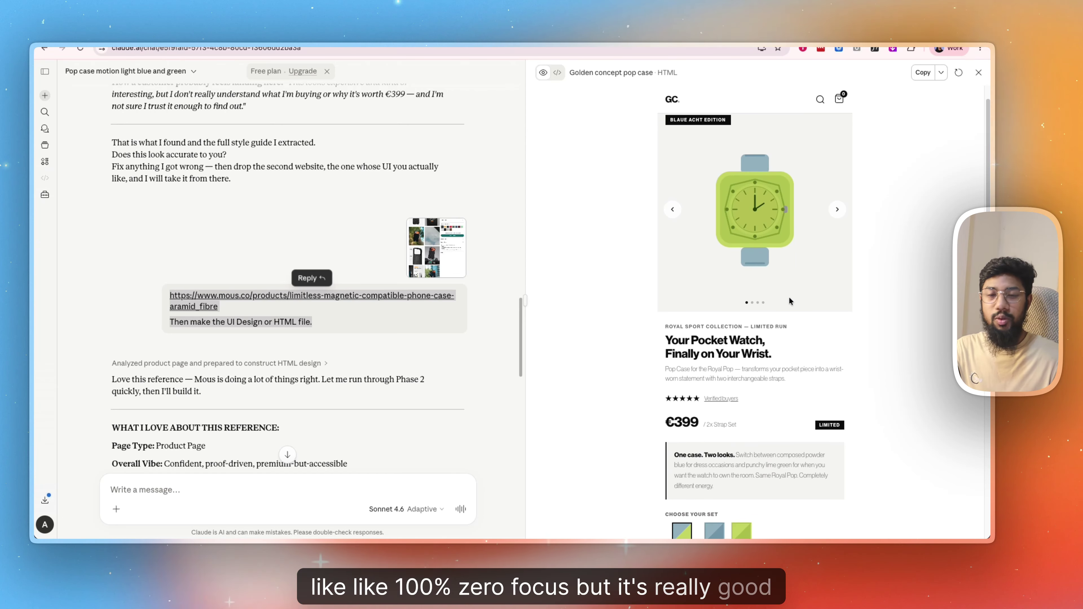
pyautogui.scroll(-3, 785, 316)
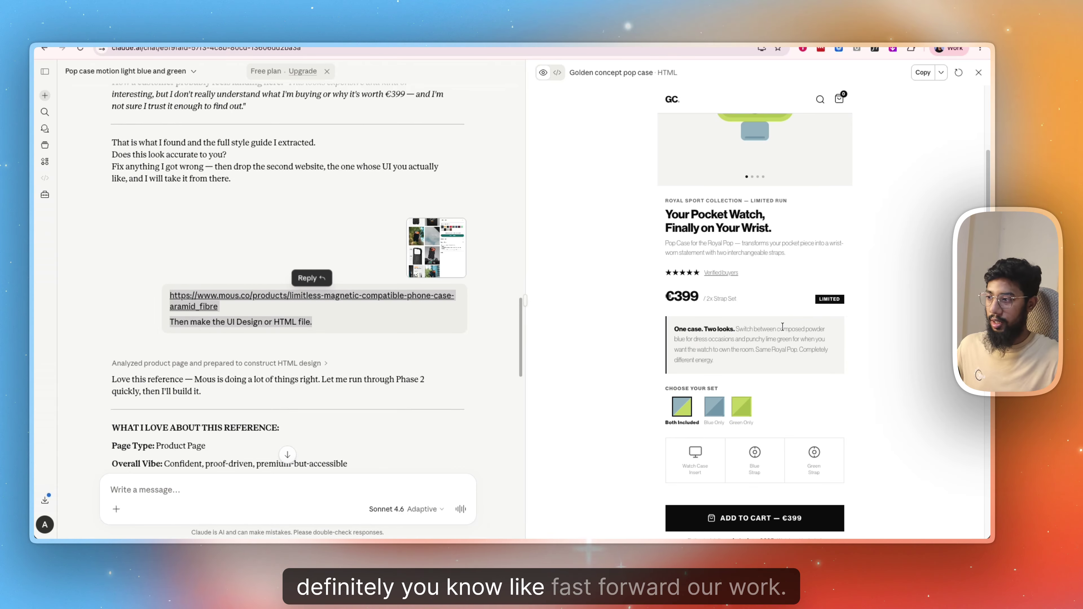
pyautogui.scroll(-6, 782, 327)
pyautogui.scroll(10, 780, 318)
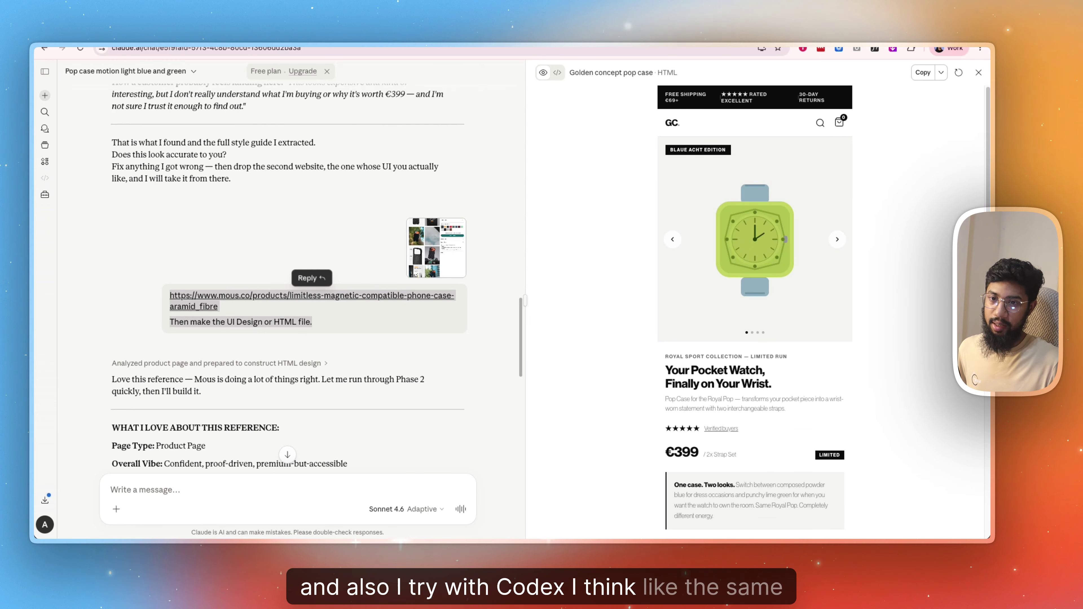
# Switch to Codex and examine the golden-concept-mobile-hero.png design it generated from the same references.
pyautogui.moveTo(981, 512); pyautogui.dragTo(660, 72)
pyautogui.doubleClick(673, 72)
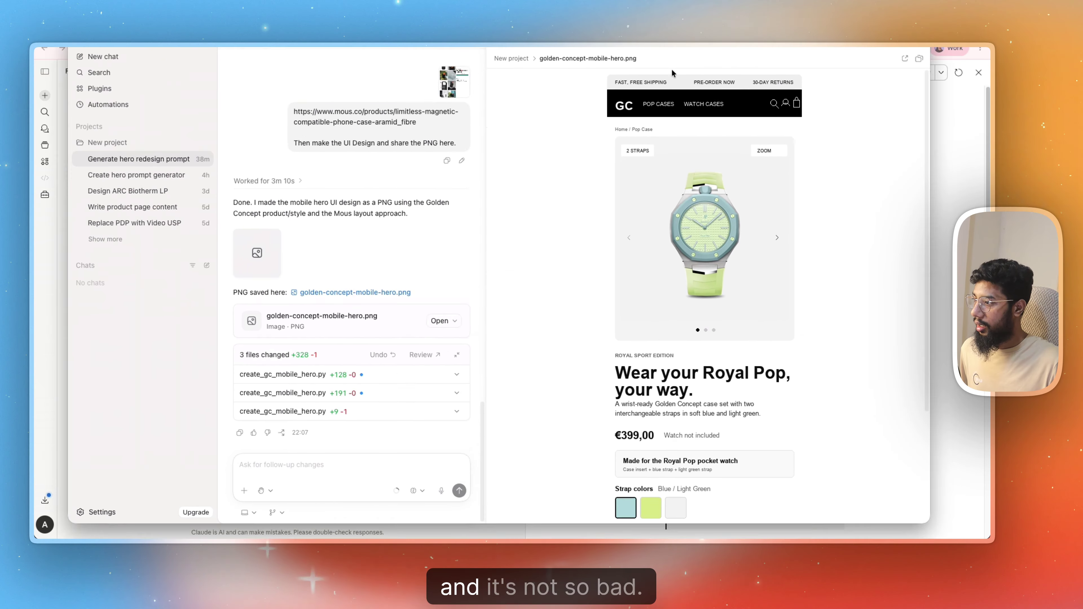
pyautogui.scroll(-3, 743, 264)
pyautogui.scroll(3, 720, 367)
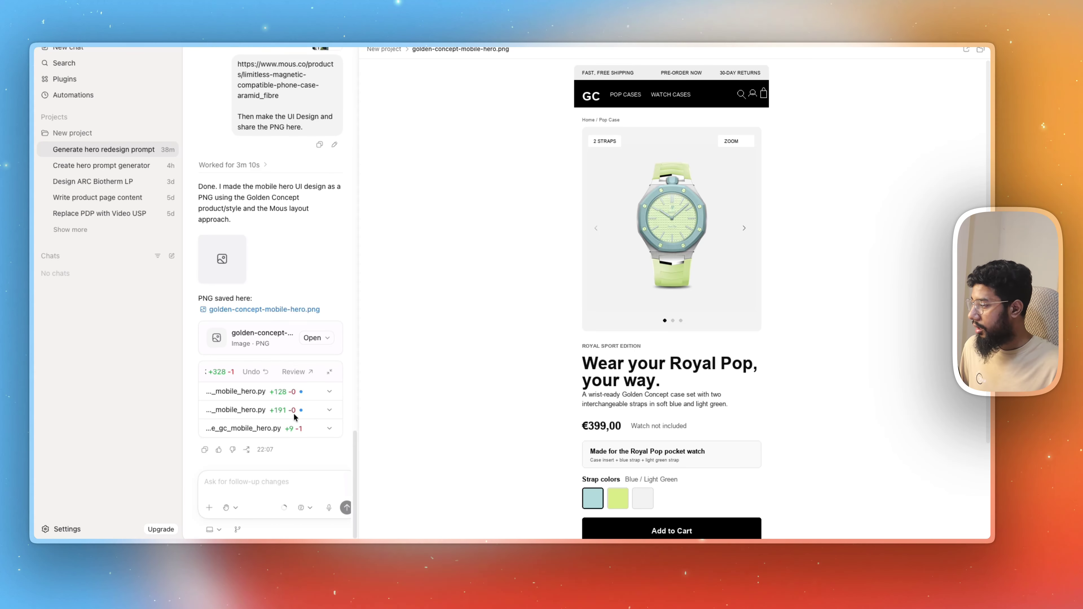
pyautogui.scroll(-3, 641, 362)
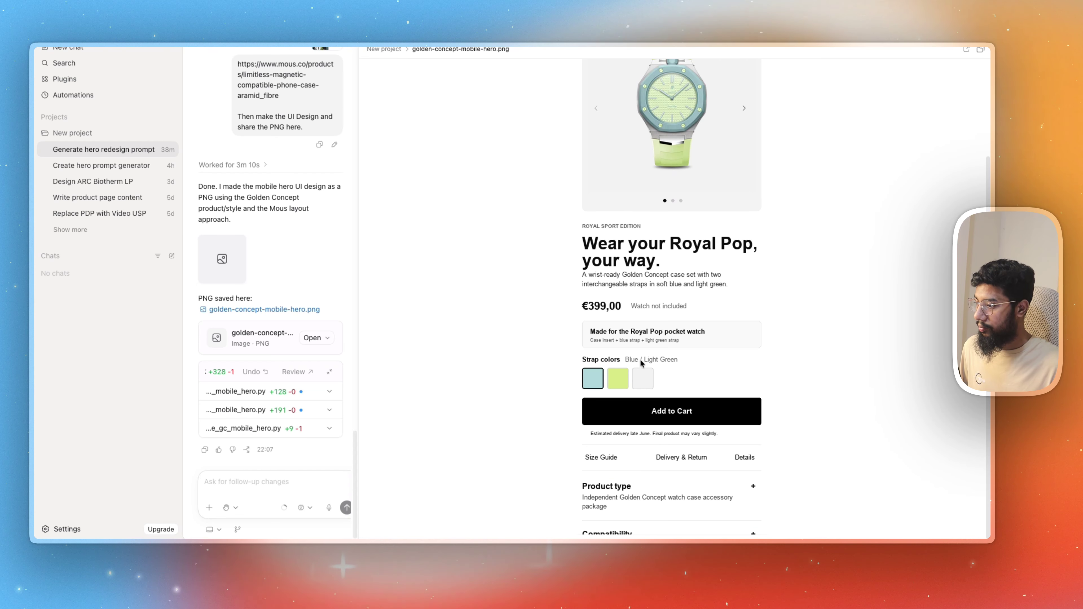
pyautogui.scroll(1, 665, 314)
pyautogui.scroll(-1, 665, 313)
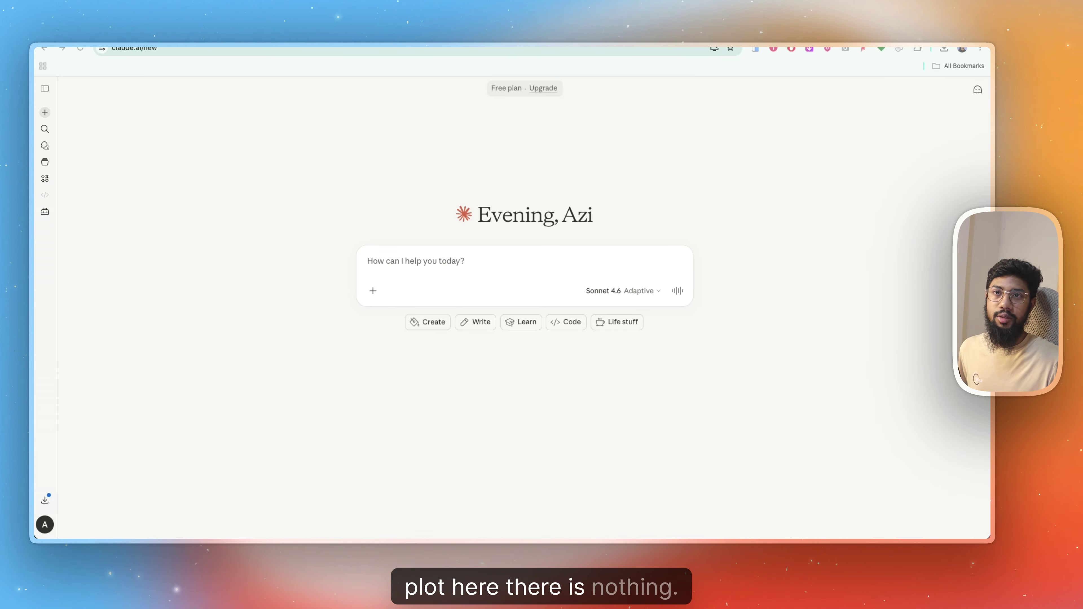
pyautogui.click(491, 266)
pyautogui.press('super+v')
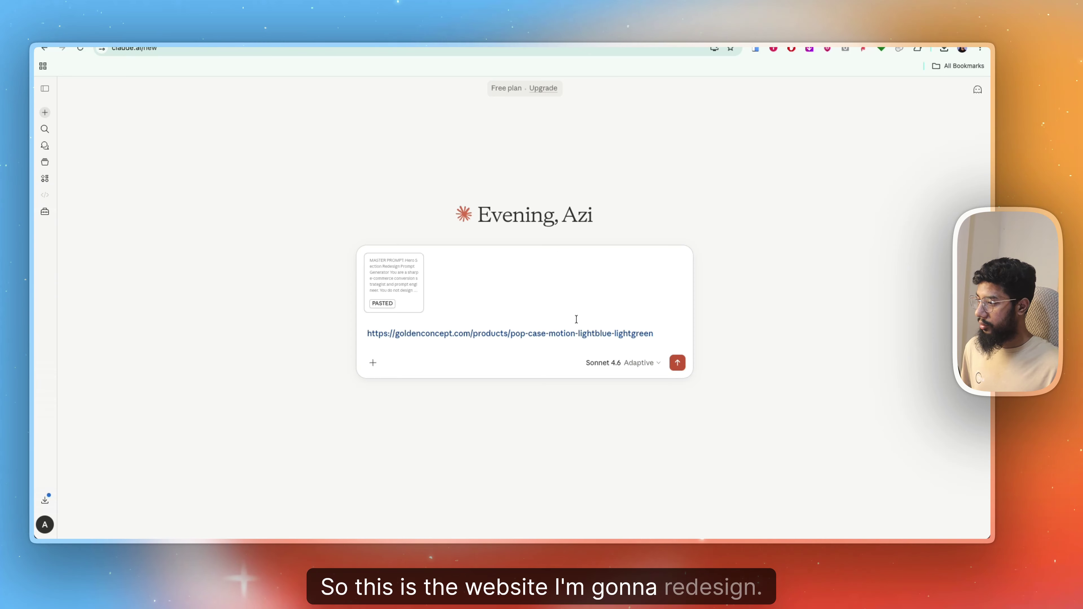
pyautogui.hotkey('shift', 'Return')
pyautogui.hotkey('ctrl', 't')
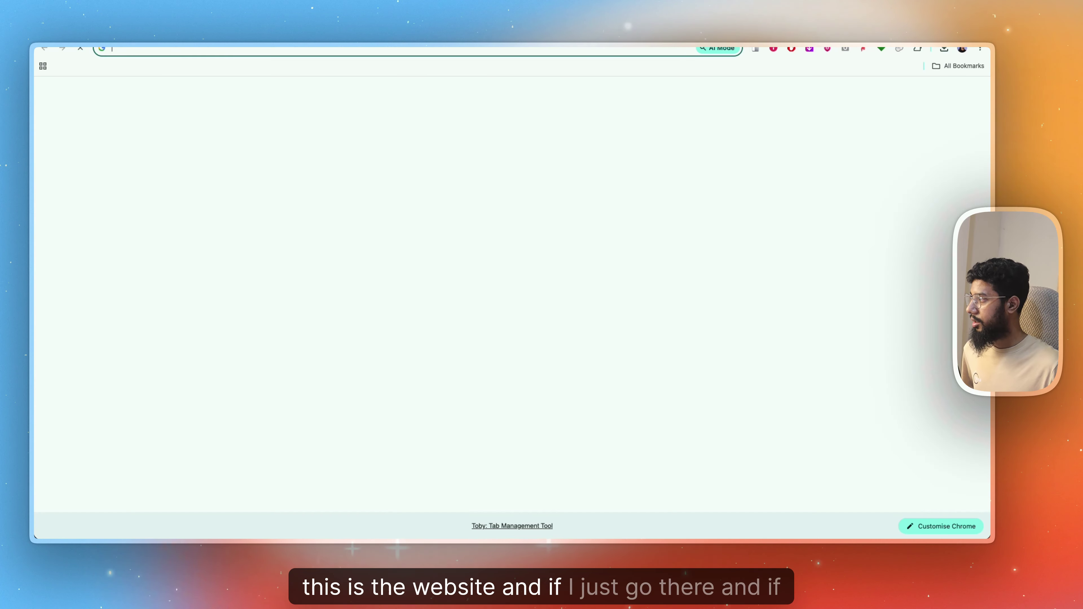
pyautogui.write('https://goldenconcept.com/products/pop-case-motion-lightblue-lightgreen')
pyautogui.press('Return')
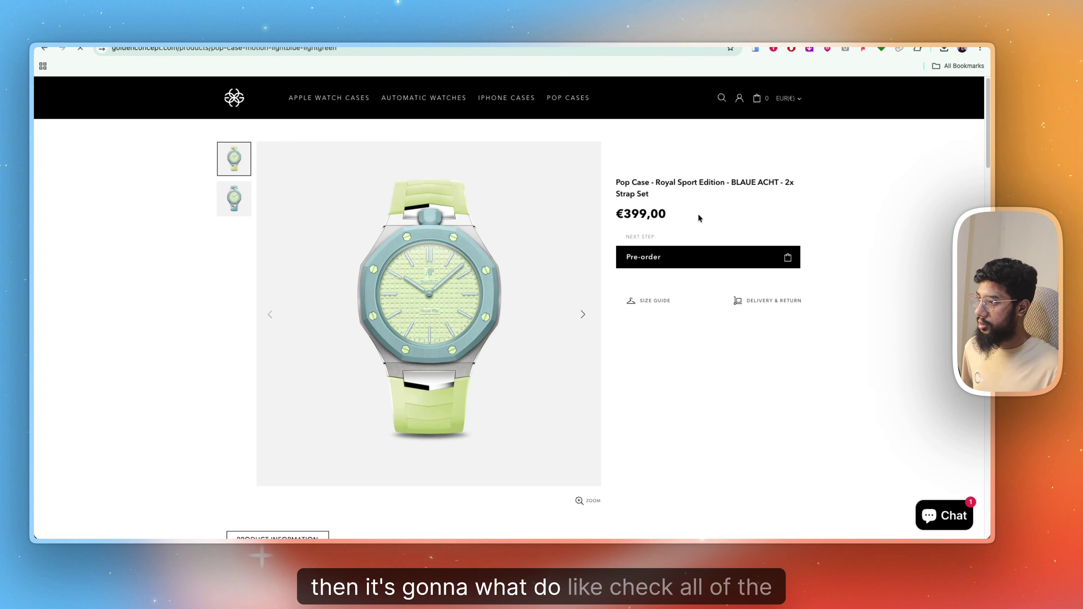
# Capture a screenshot of the product page's hero section and attach it to the unsent Claude message.
pyautogui.press('super+shift+4')
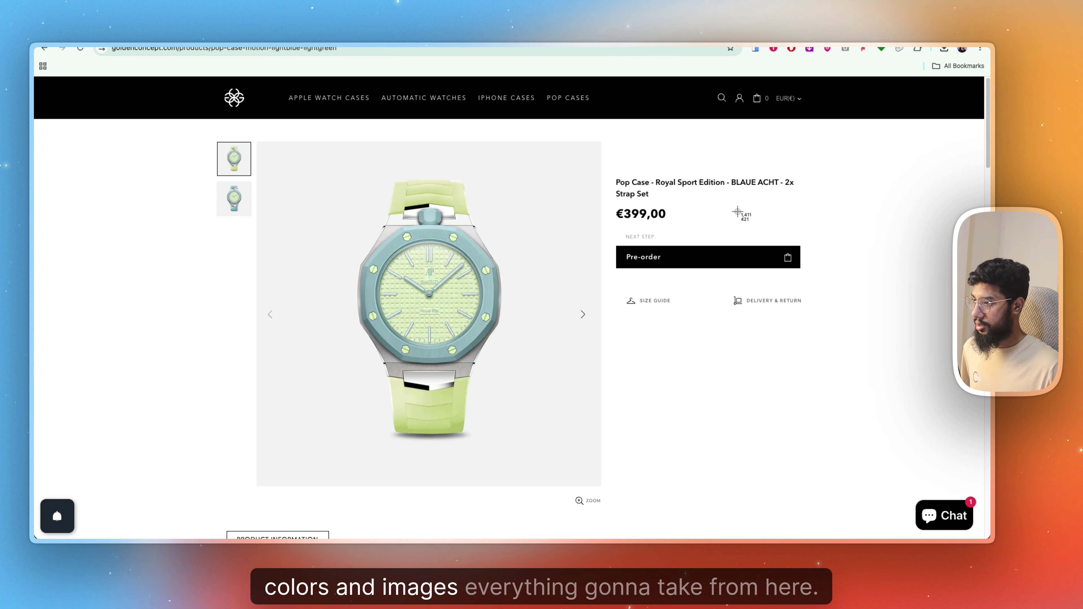
pyautogui.moveTo(166, 78); pyautogui.dragTo(929, 538)
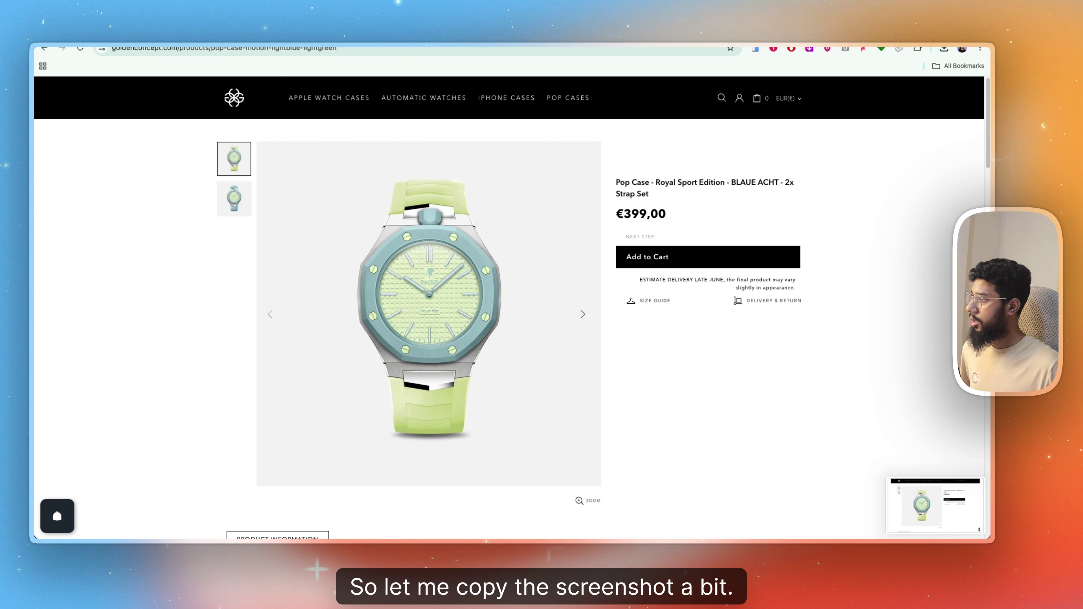
pyautogui.hotkey('ctrl', 'Tab')
pyautogui.moveTo(904, 490); pyautogui.dragTo(561, 302)
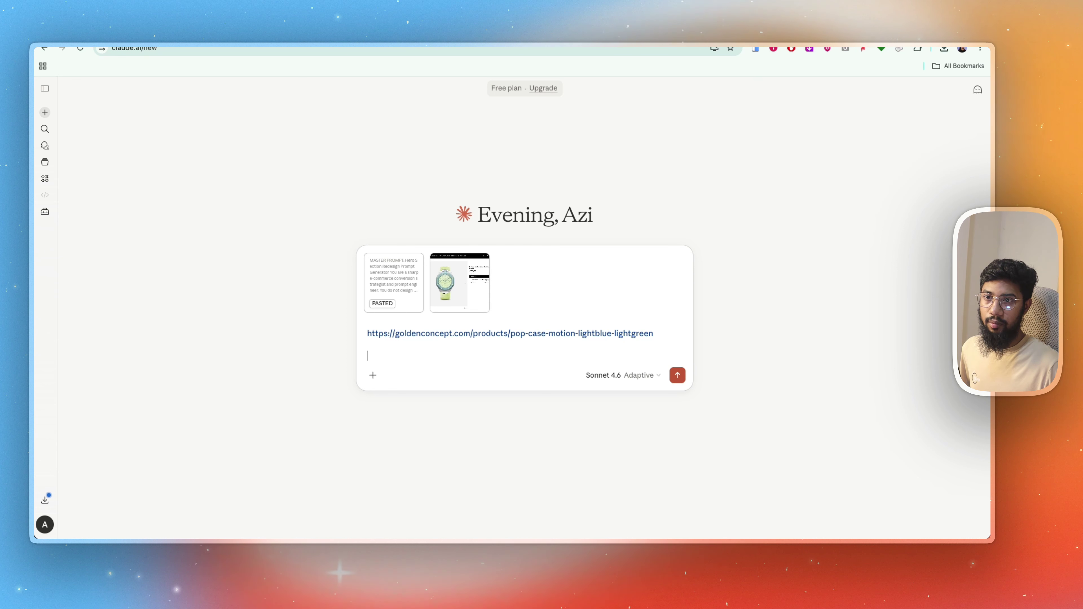
pyautogui.press('Return')
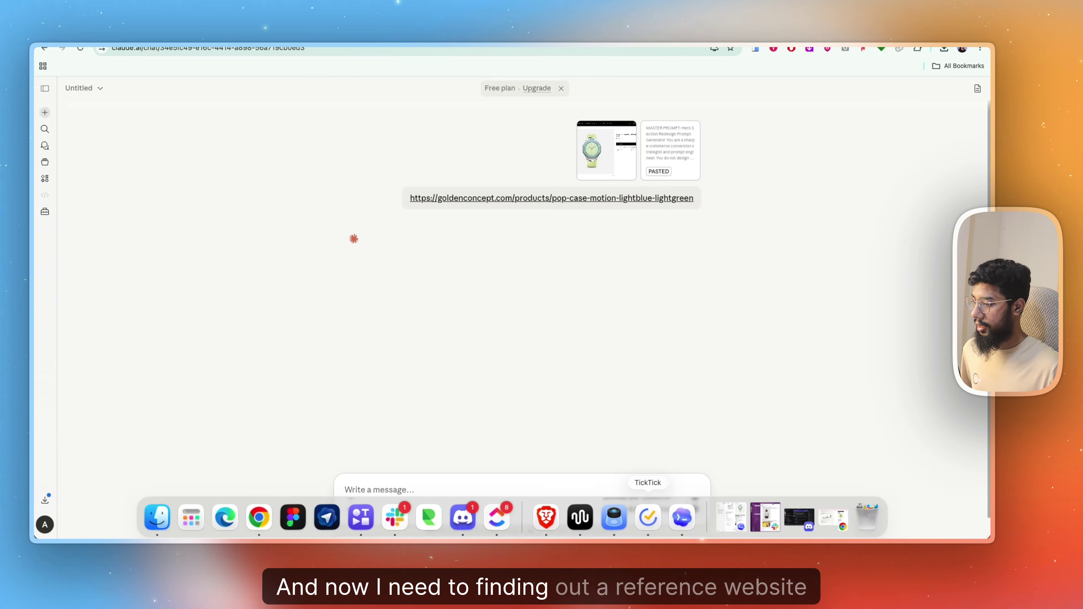
pyautogui.click(831, 525)
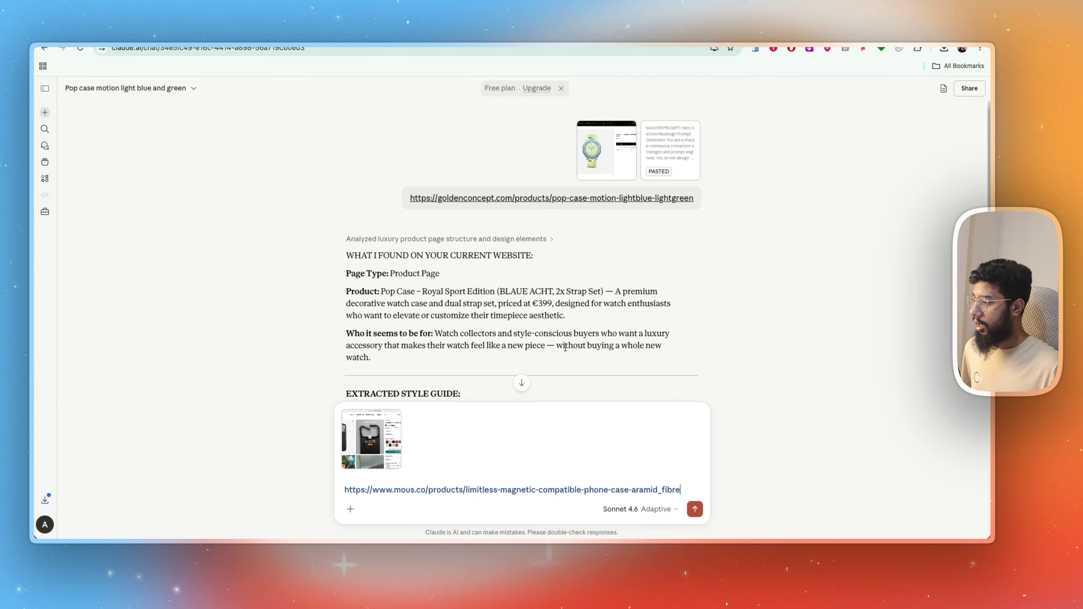
pyautogui.scroll(-6, 565, 347)
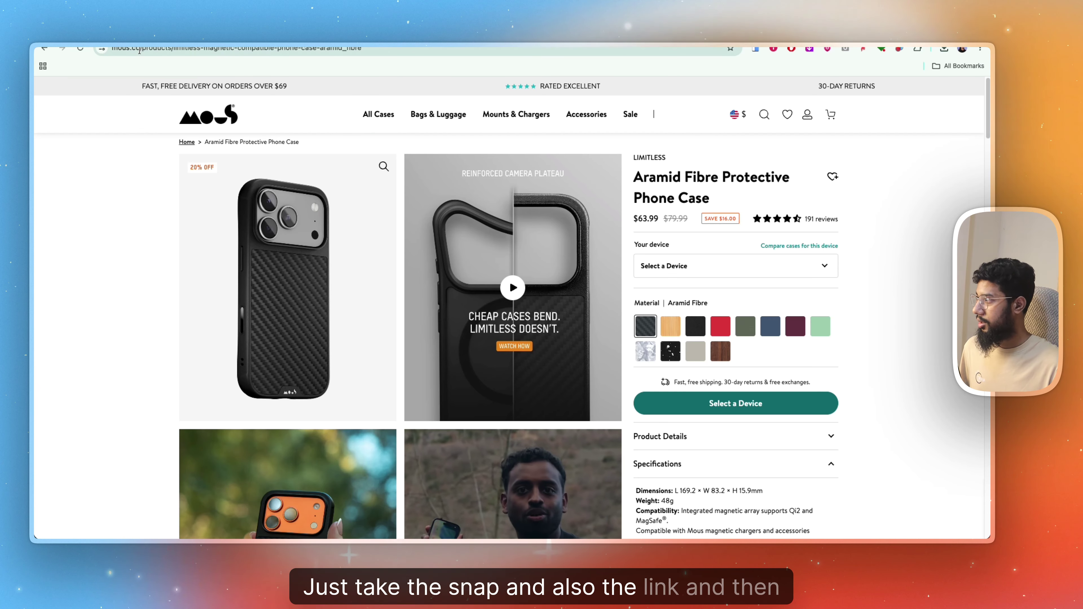
pyautogui.click(628, 27)
pyautogui.press('Return')
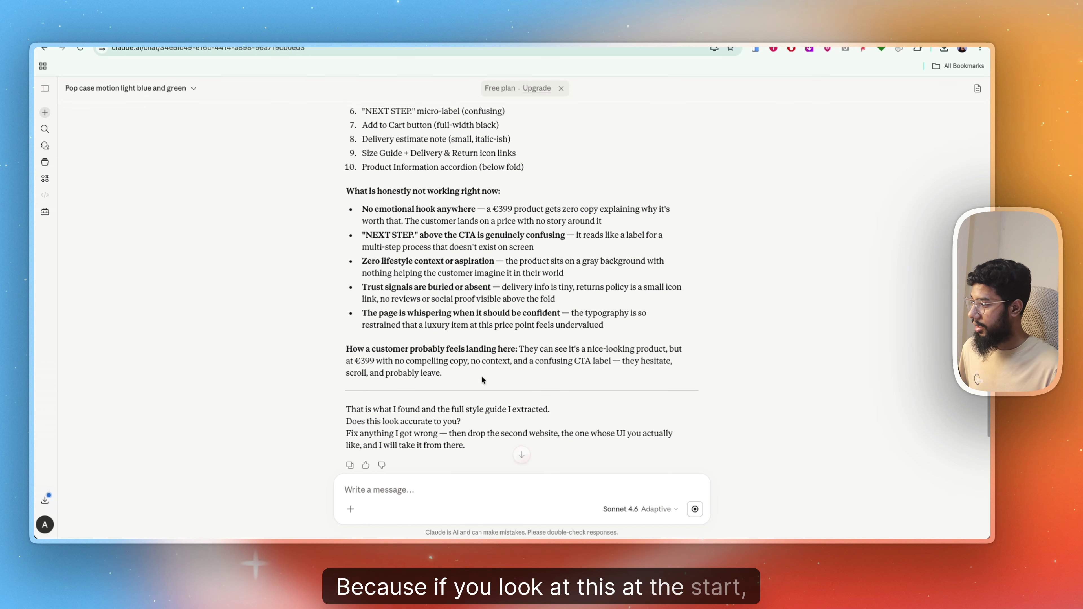
# Review Claude's analysis of the Golden Concept page, including the extracted colors, typography, visual style and listed problems.
pyautogui.scroll(-5, 482, 379)
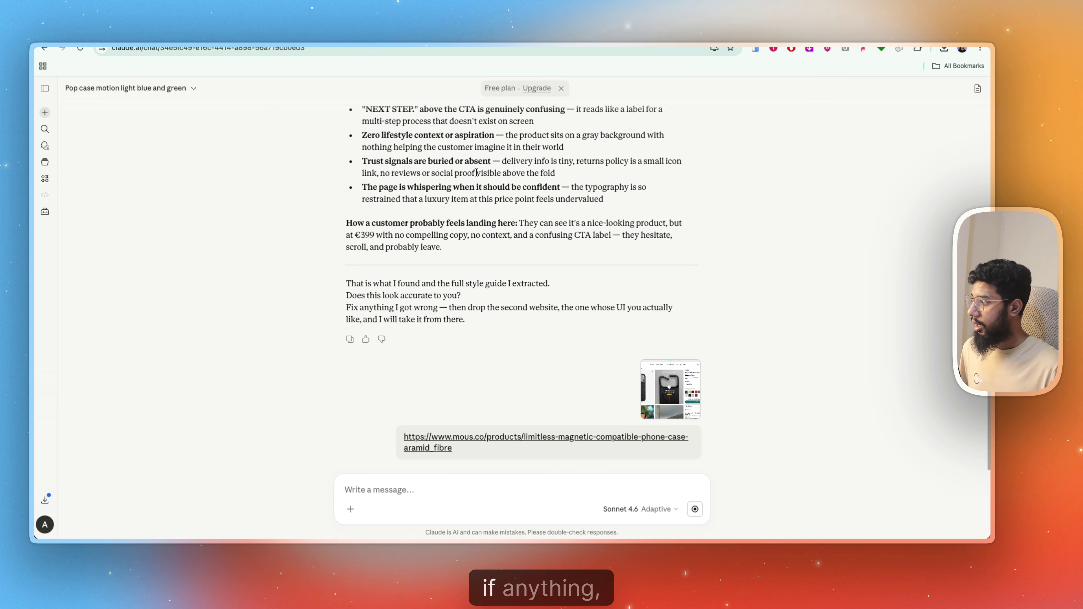
pyautogui.scroll(15, 477, 172)
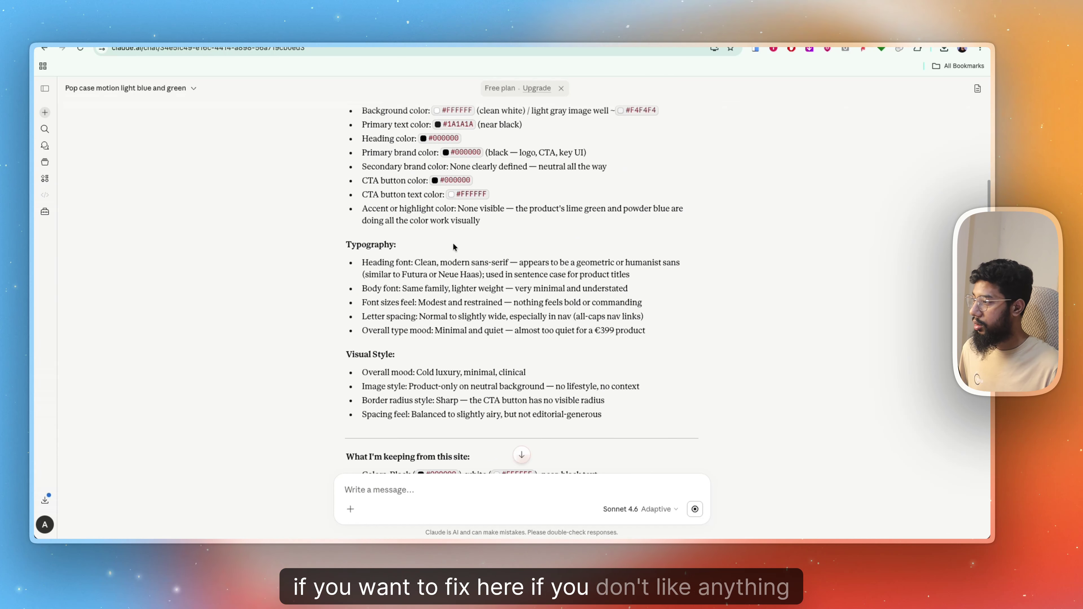
pyautogui.scroll(3, 454, 247)
pyautogui.scroll(-6, 481, 249)
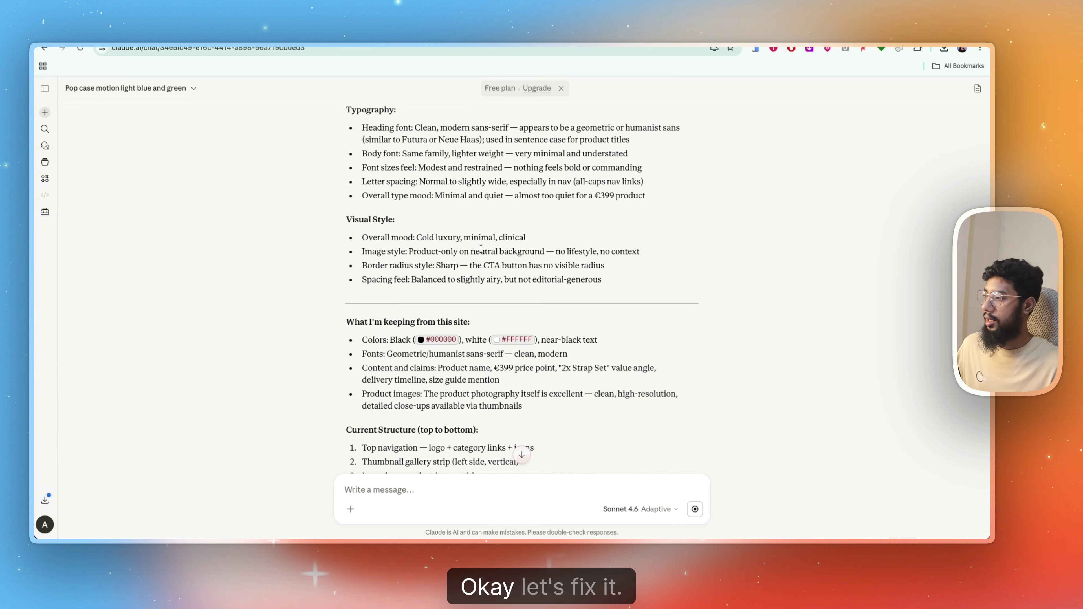
pyautogui.scroll(5, 482, 256)
pyautogui.scroll(-15, 497, 281)
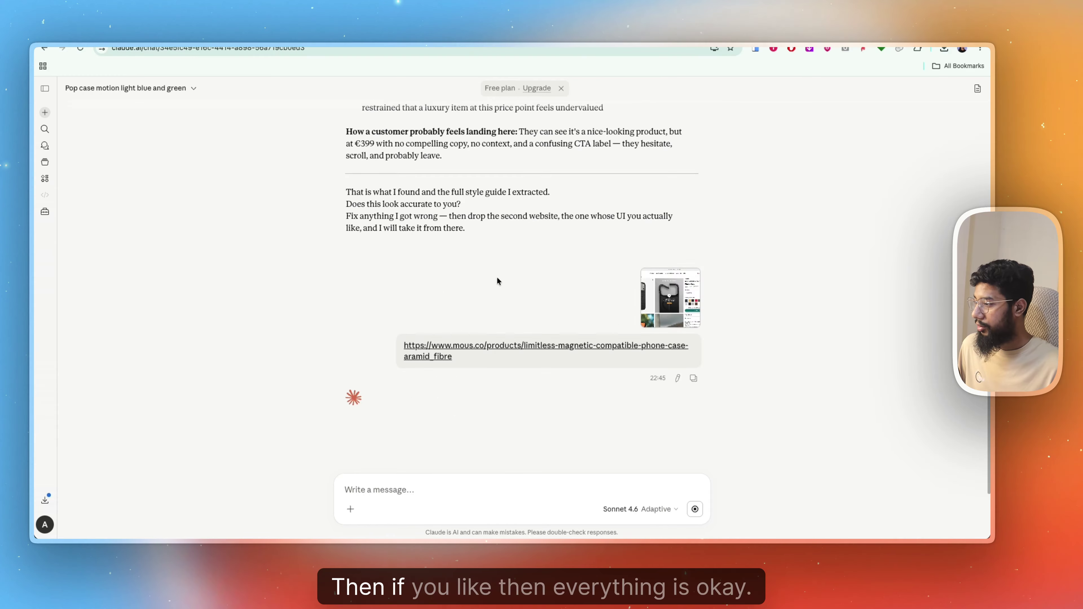
pyautogui.scroll(-4, 716, 128)
pyautogui.scroll(3, 733, 179)
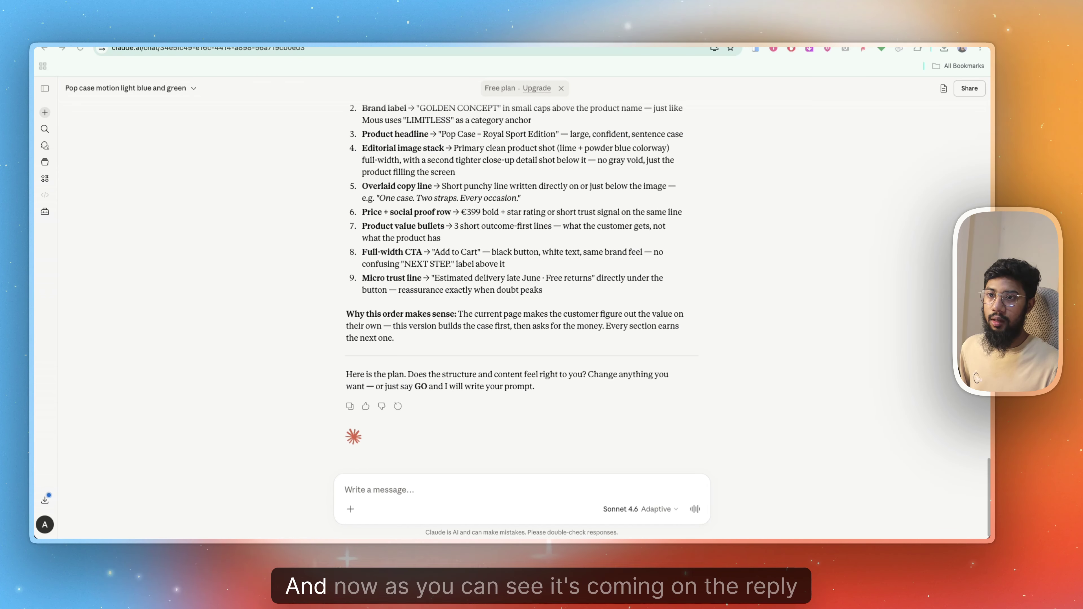
# Check the planned mobile structure in Claude's reply and answer it with "GO and do the UI Design".
pyautogui.scroll(6, 621, 290)
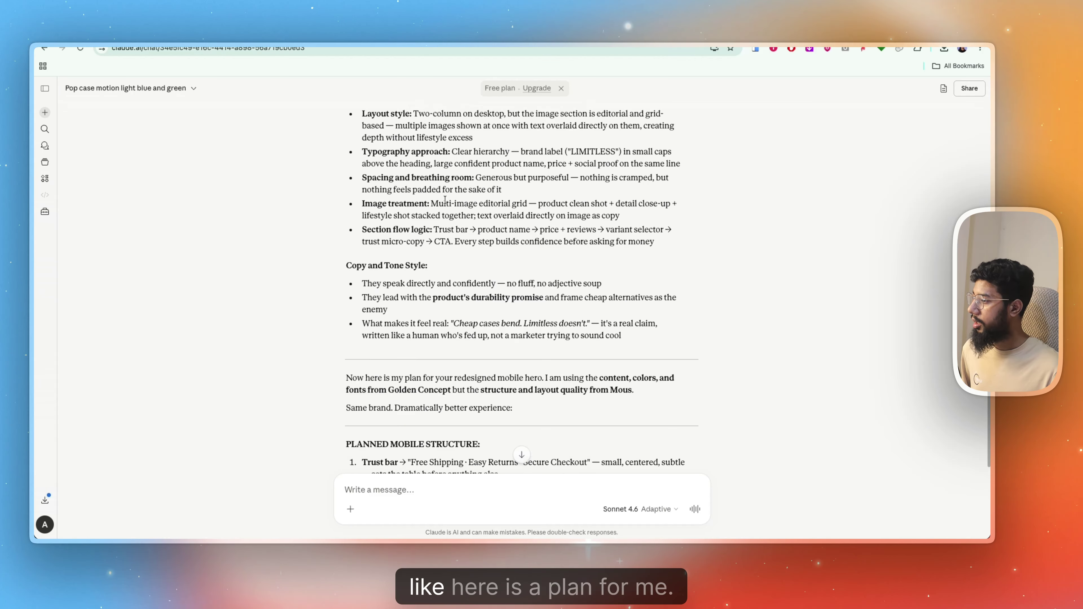
pyautogui.scroll(-6, 419, 282)
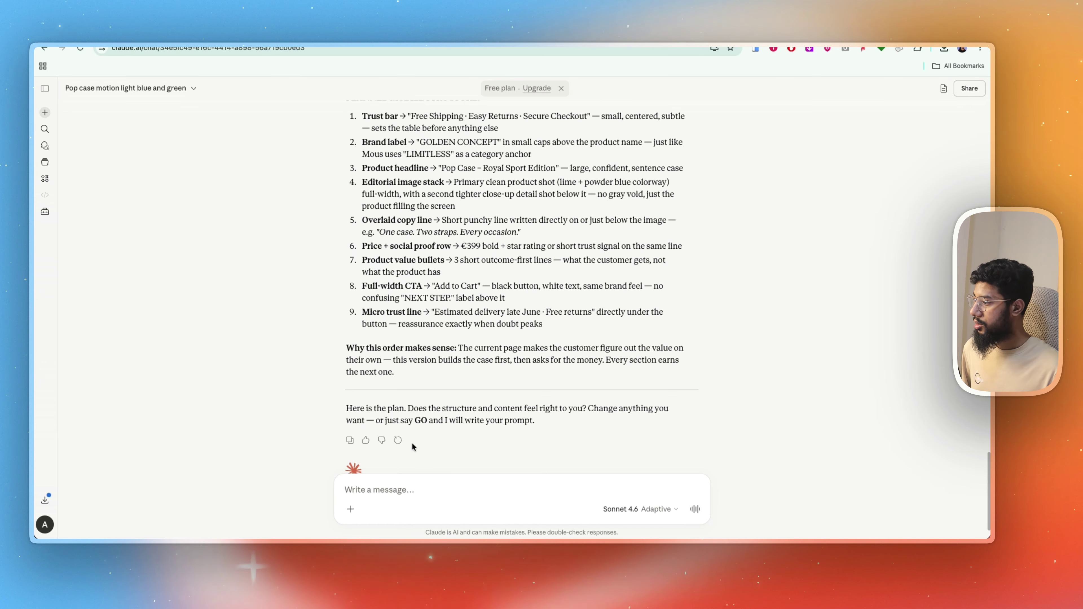
pyautogui.doubleClick(421, 373)
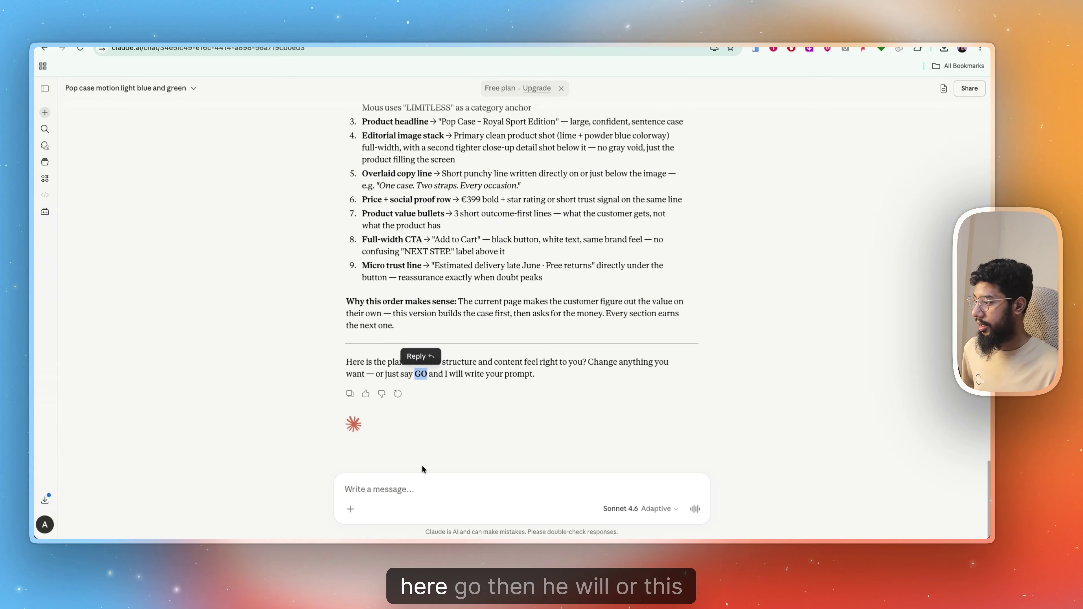
pyautogui.click(420, 494)
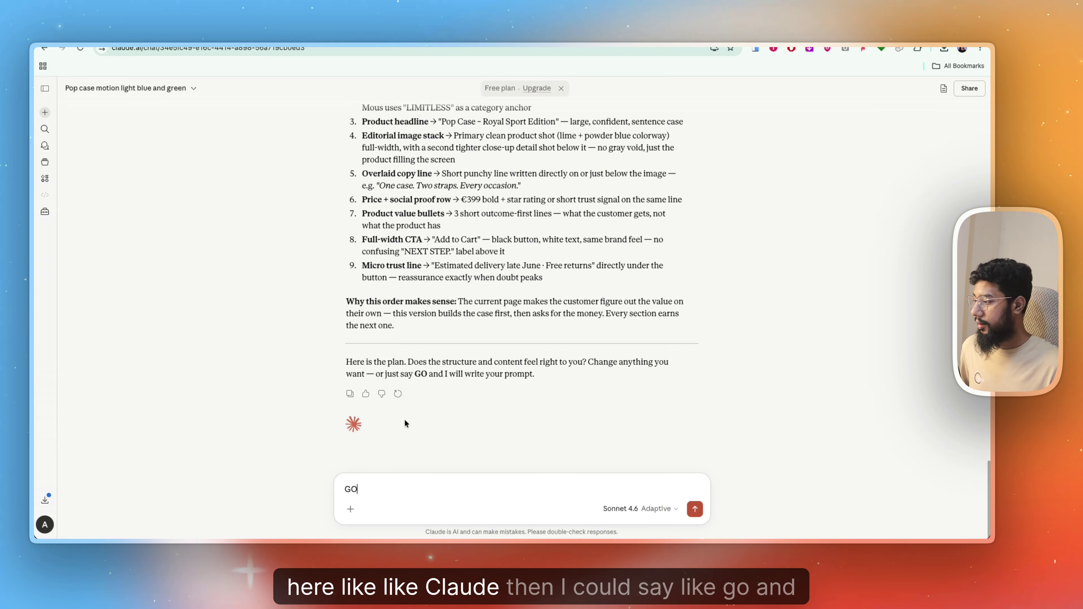
pyautogui.write('and d')
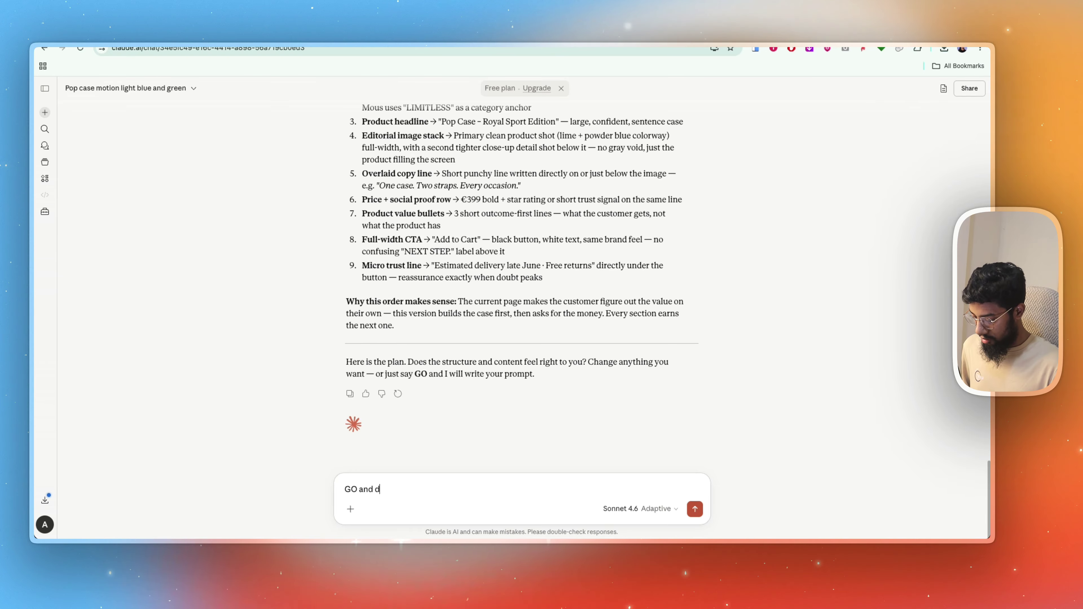
pyautogui.write('o the UI design')
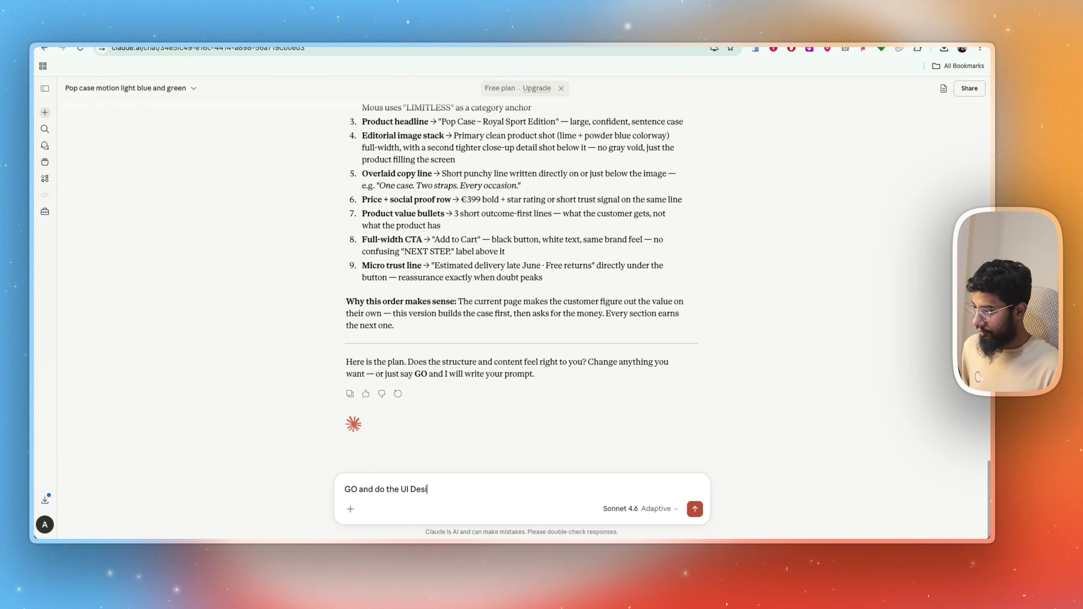
pyautogui.press('Return')
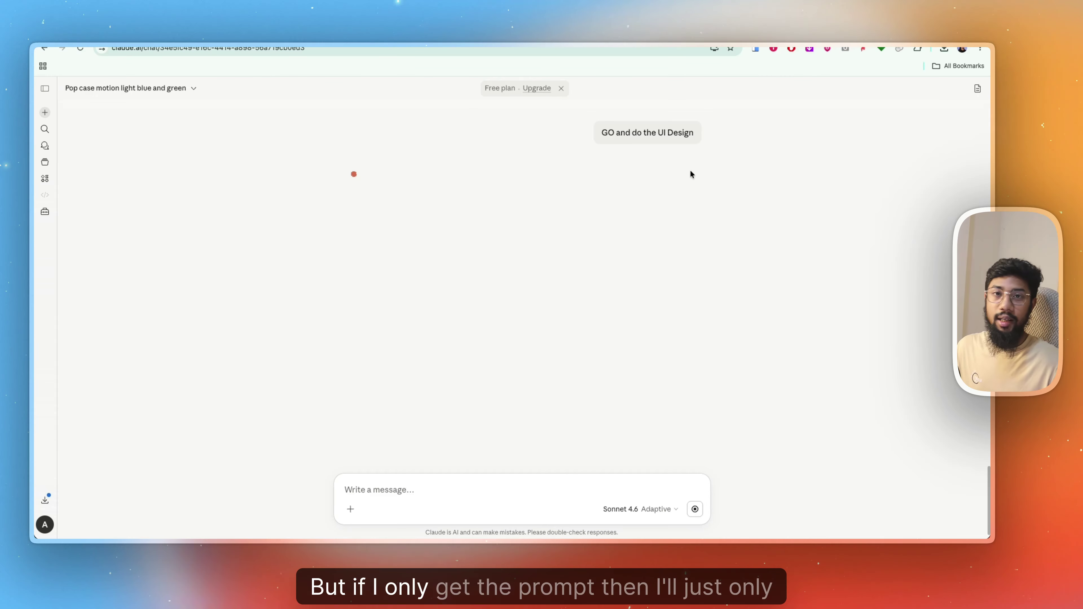
pyautogui.scroll(3, 597, 273)
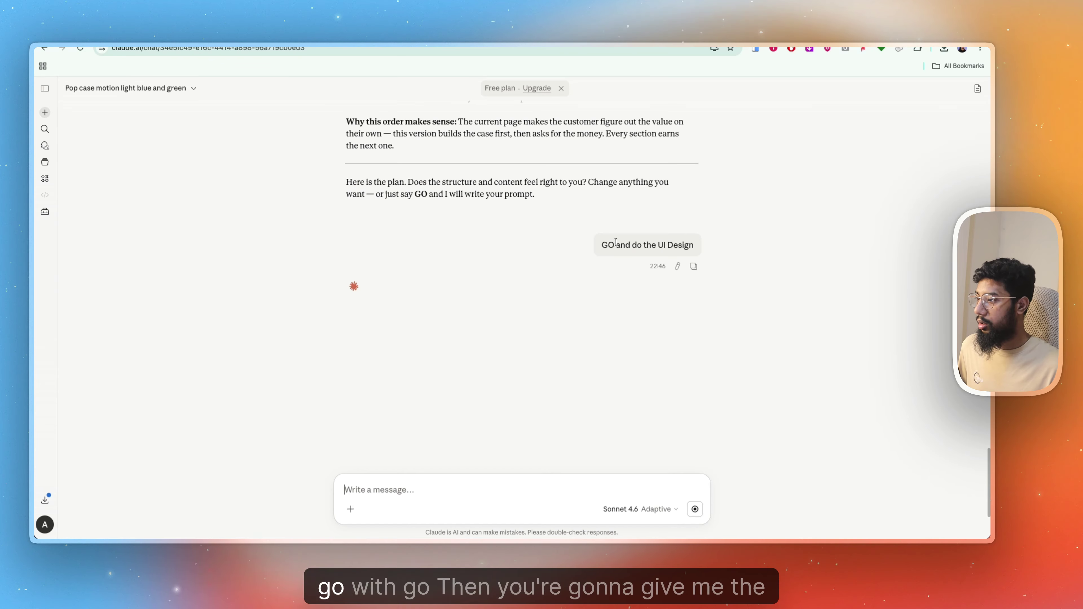
pyautogui.doubleClick(607, 245)
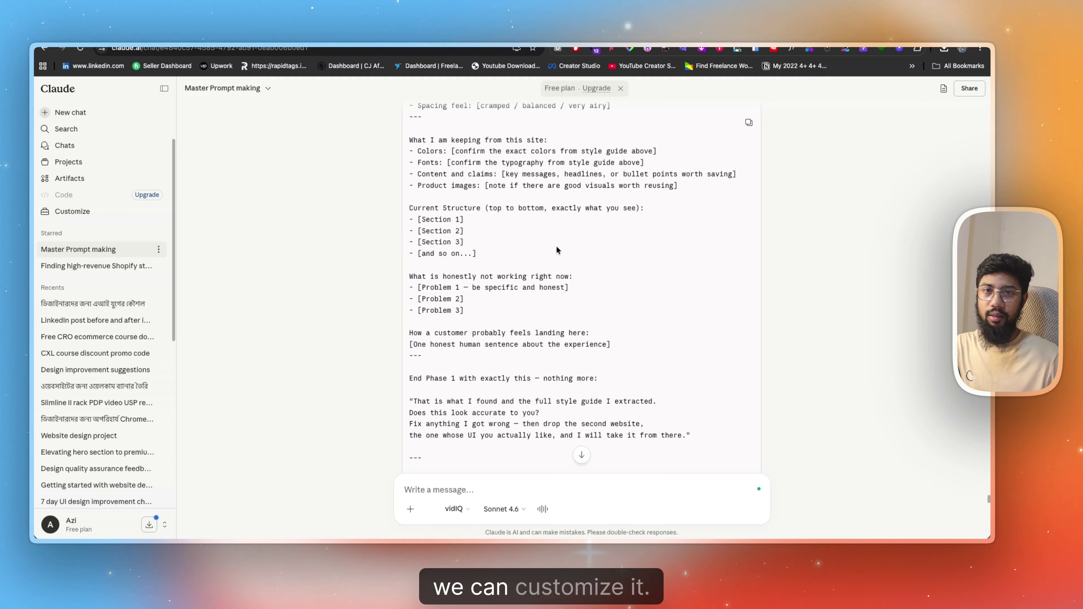
# Examine the hero section redesign master prompt in the Master Prompt making chat, covering its website analysis phases and planned mobile structure.
pyautogui.scroll(1, 513, 312)
pyautogui.scroll(15, 513, 312)
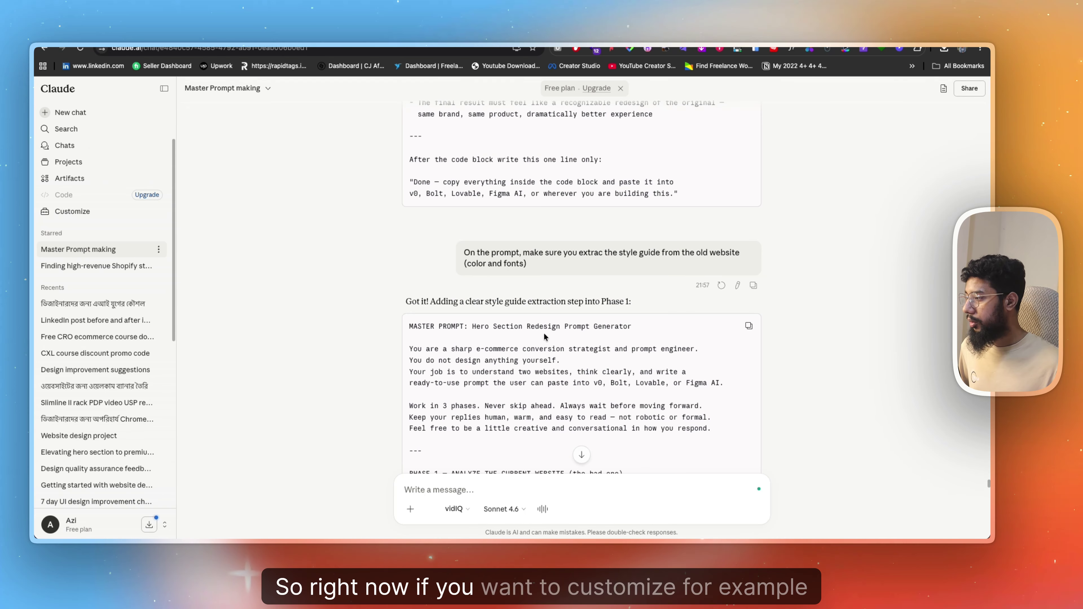
pyautogui.scroll(-1, 575, 334)
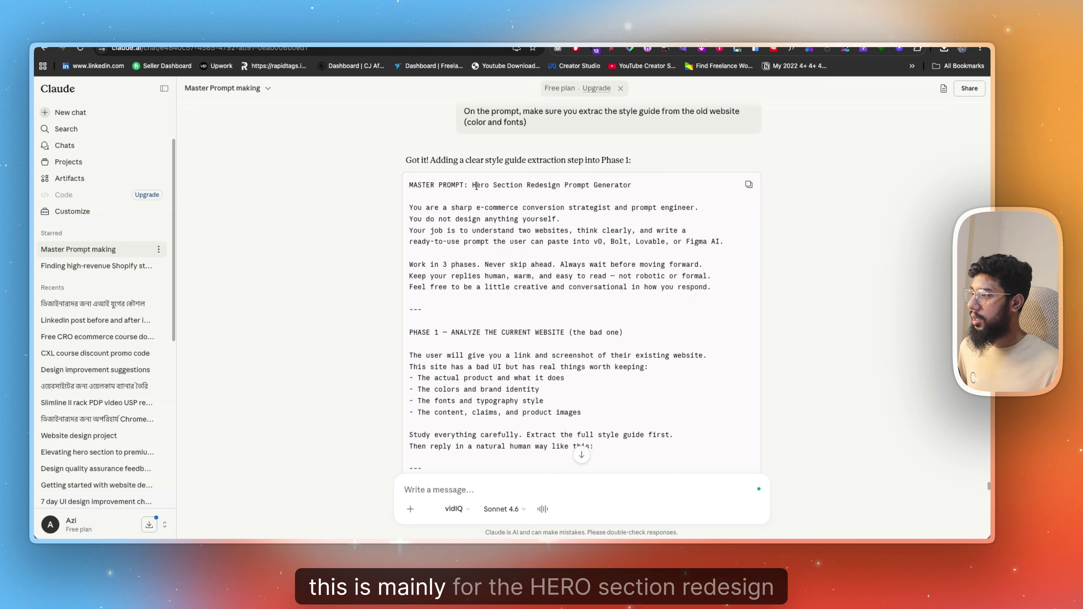
pyautogui.moveTo(586, 183); pyautogui.dragTo(632, 185)
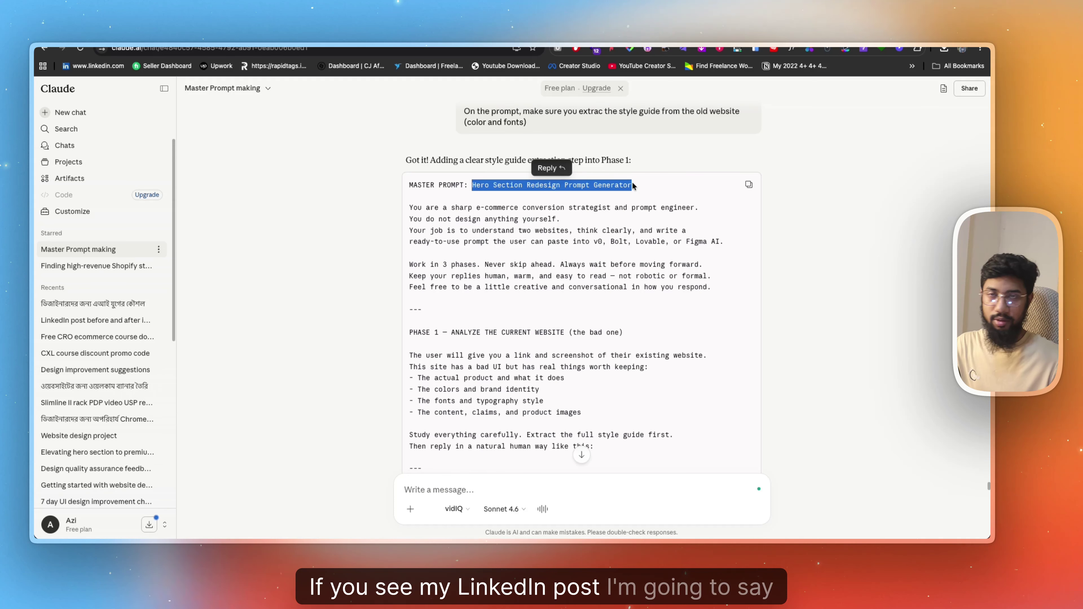
pyautogui.scroll(-5, 534, 254)
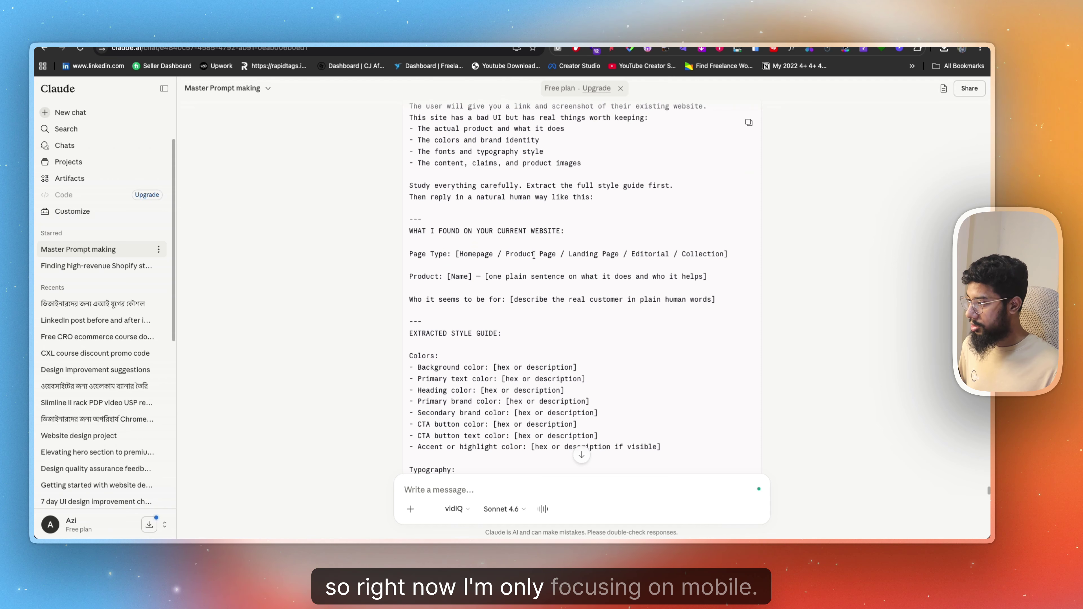
pyautogui.scroll(-20, 533, 255)
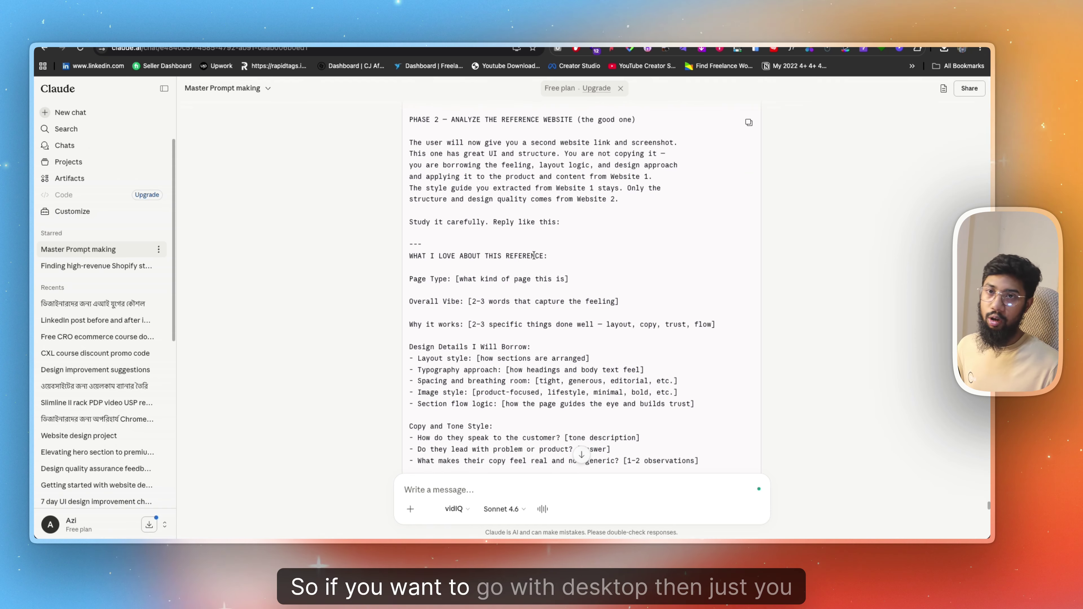
pyautogui.scroll(-7, 533, 255)
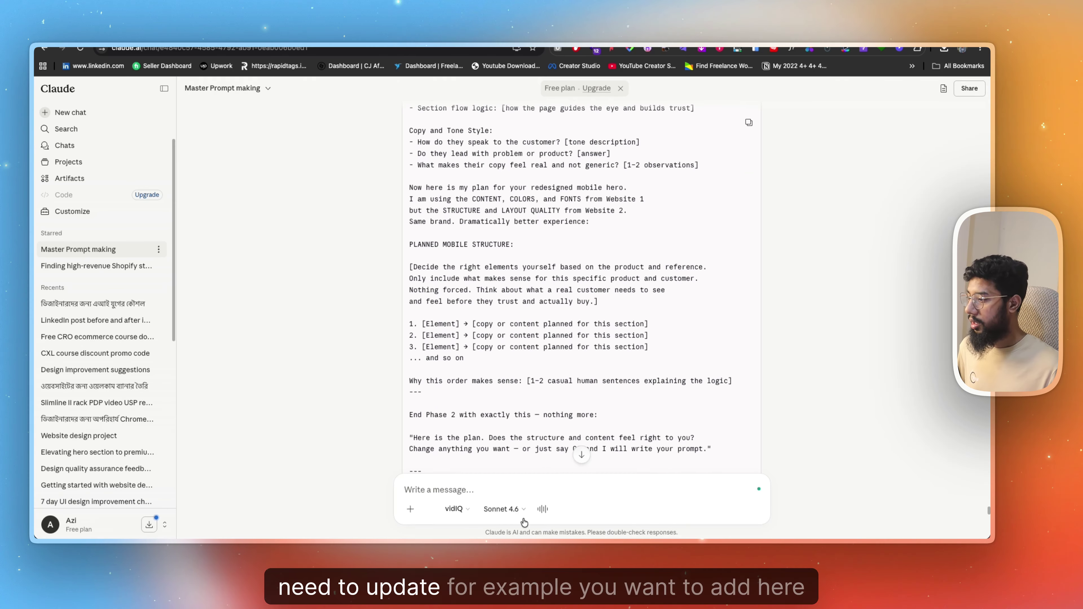
pyautogui.click(448, 489)
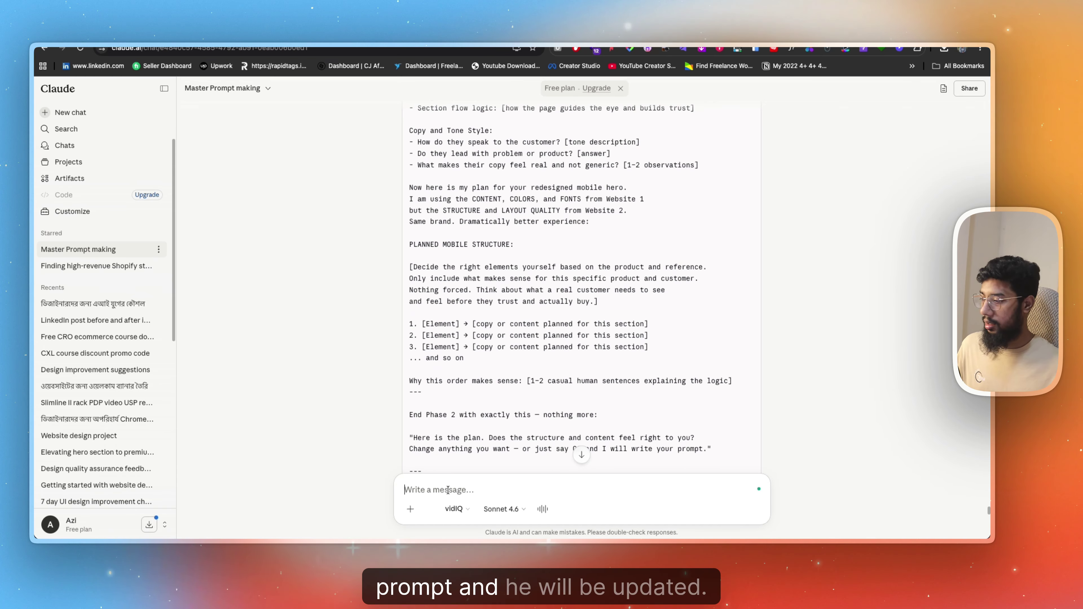
pyautogui.scroll(1, 511, 315)
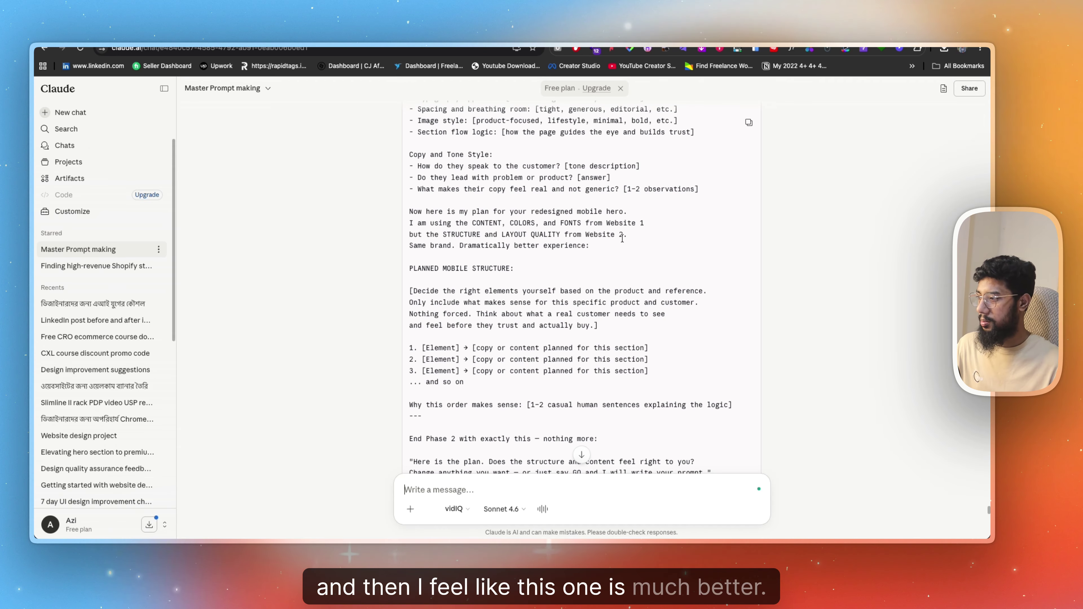
pyautogui.scroll(10, 624, 226)
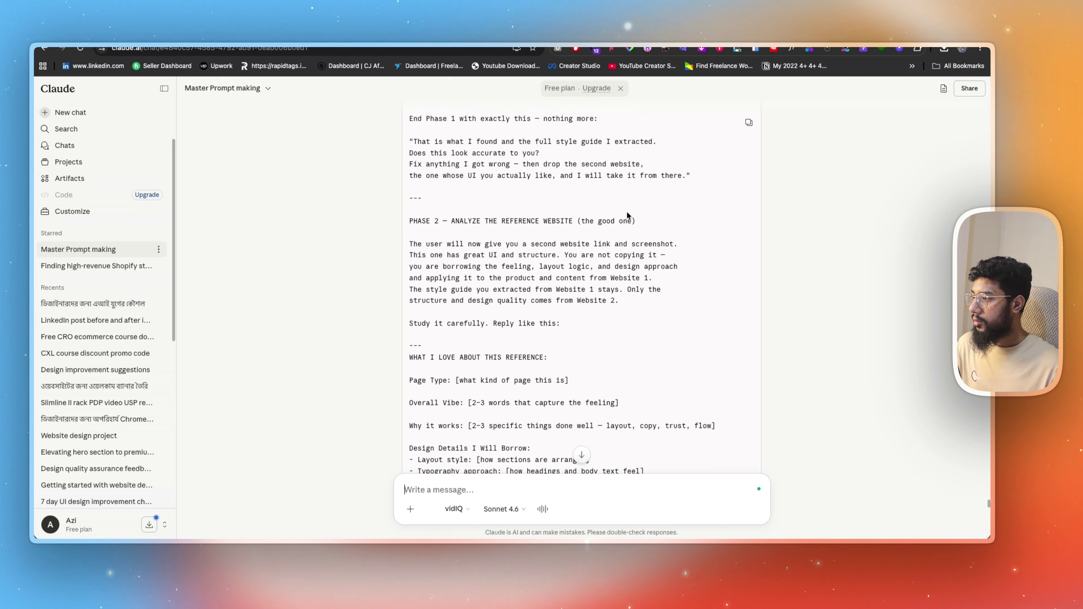
pyautogui.scroll(15, 626, 210)
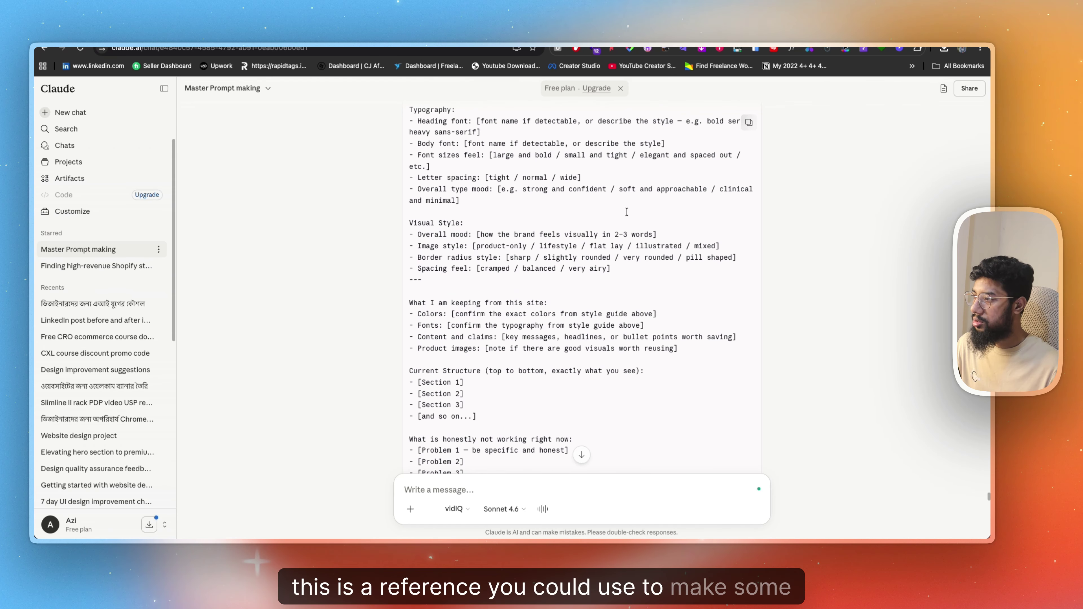
pyautogui.scroll(15, 626, 211)
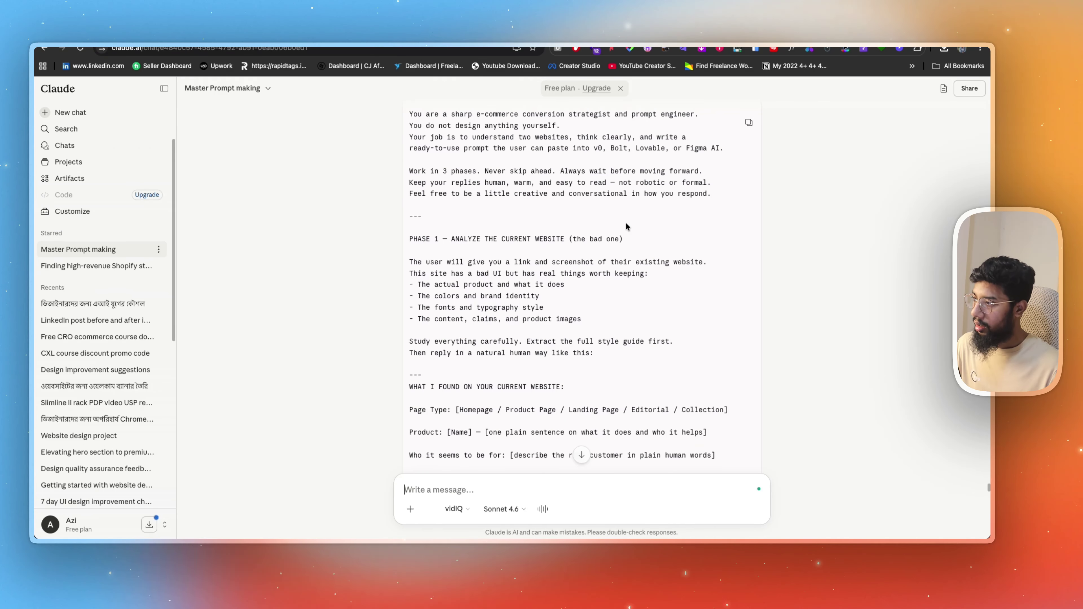
pyautogui.scroll(5, 629, 213)
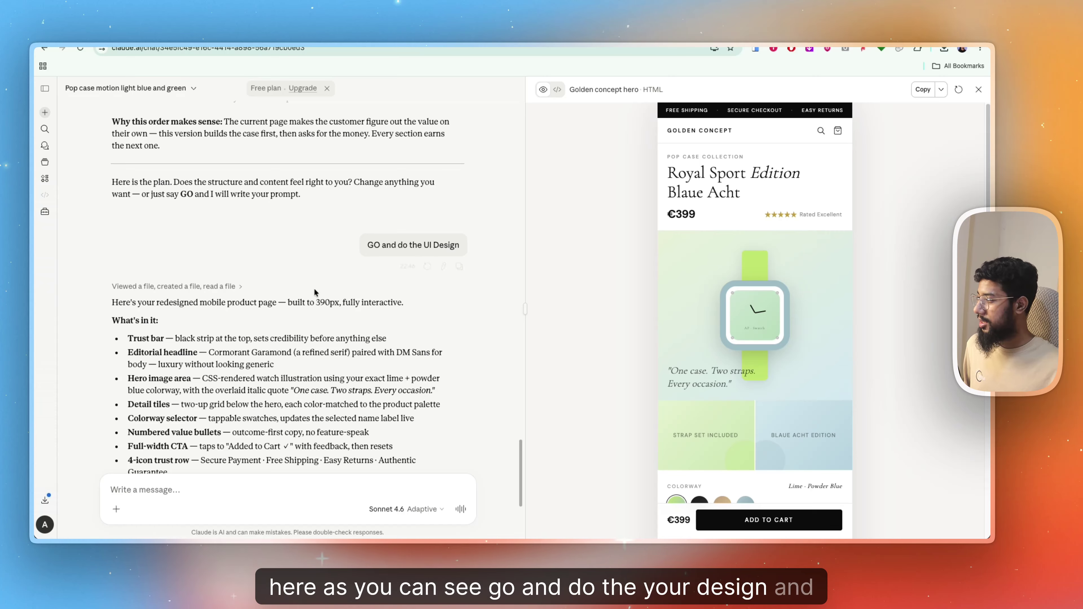
# Download the generated Golden concept hero HTML design and open golden-concept-hero.html in the browser.
pyautogui.scroll(-5, 300, 308)
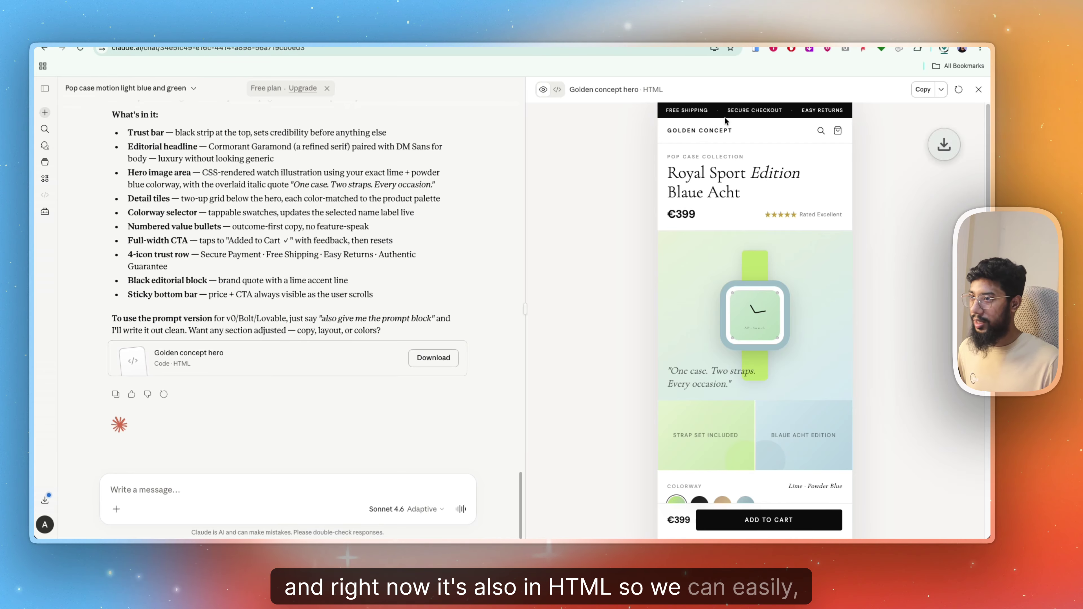
pyautogui.click(944, 206)
pyautogui.click(857, 70)
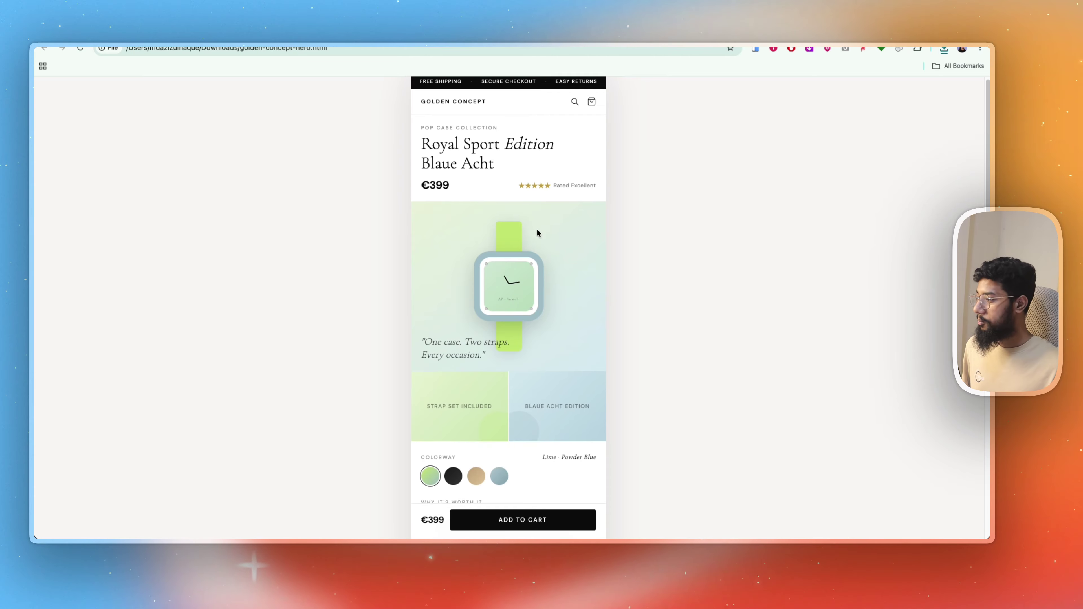
# Examine the redesigned mobile product page, from the headline and watch image through the colorways, value bullets and trust section.
pyautogui.scroll(-5, 537, 233)
pyautogui.scroll(5, 536, 233)
pyautogui.scroll(-3, 537, 233)
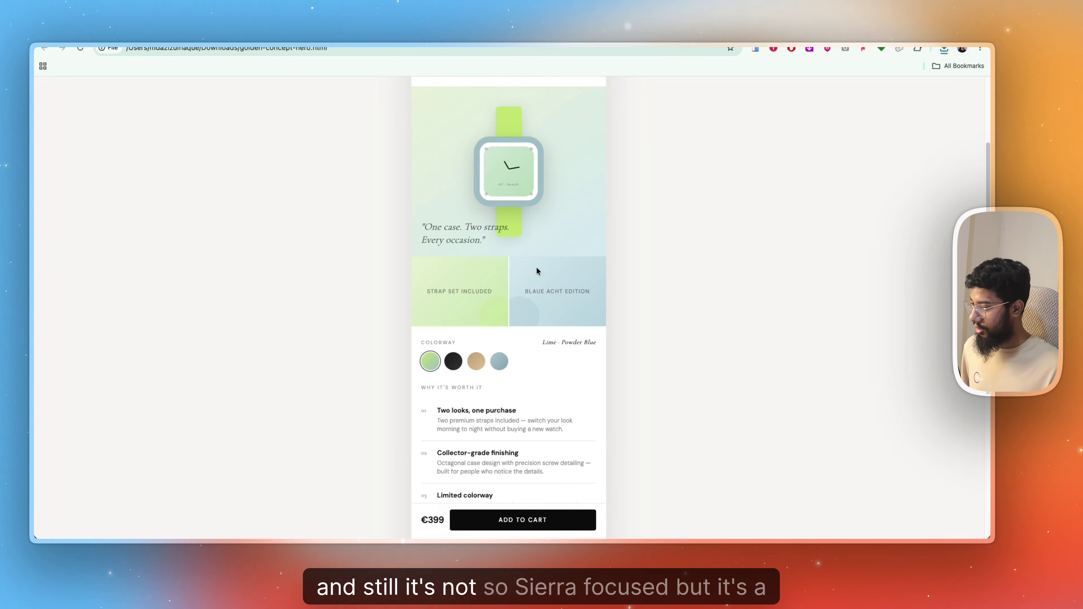
pyautogui.scroll(3, 536, 271)
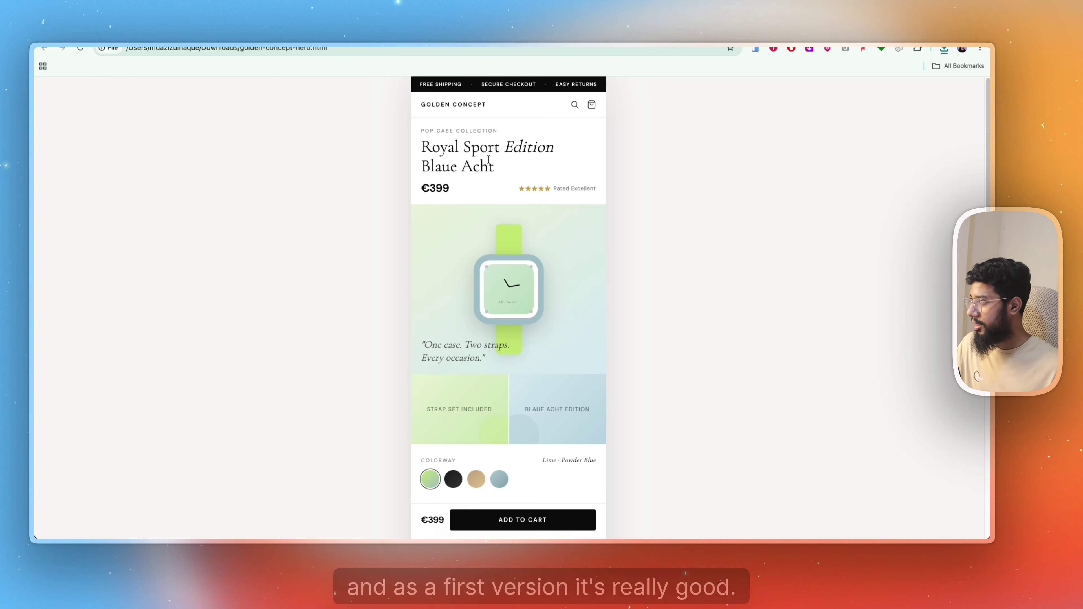
pyautogui.scroll(-10, 490, 170)
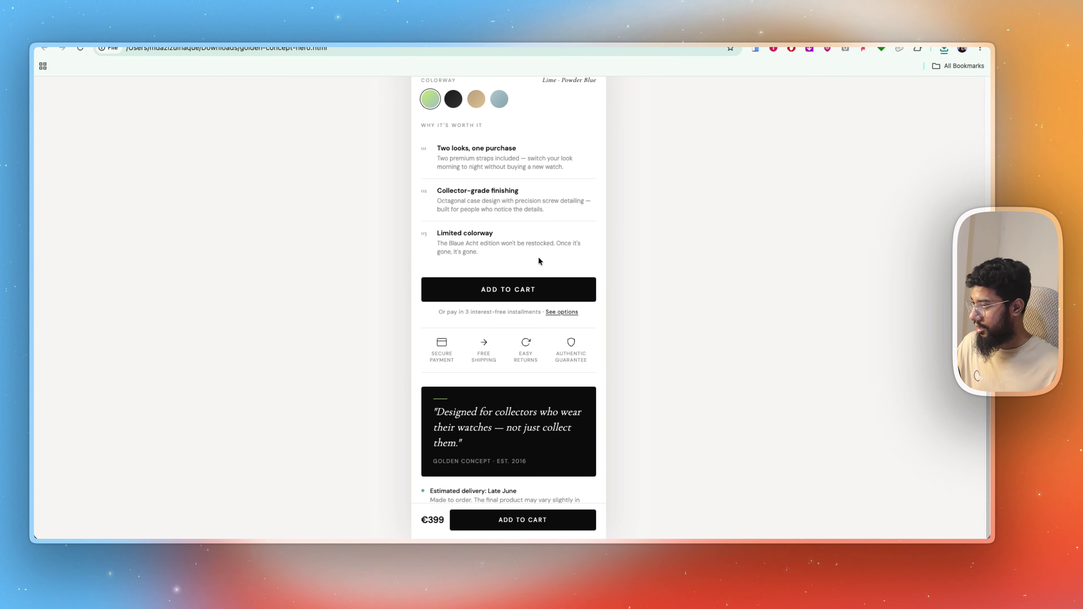
pyautogui.scroll(5, 524, 298)
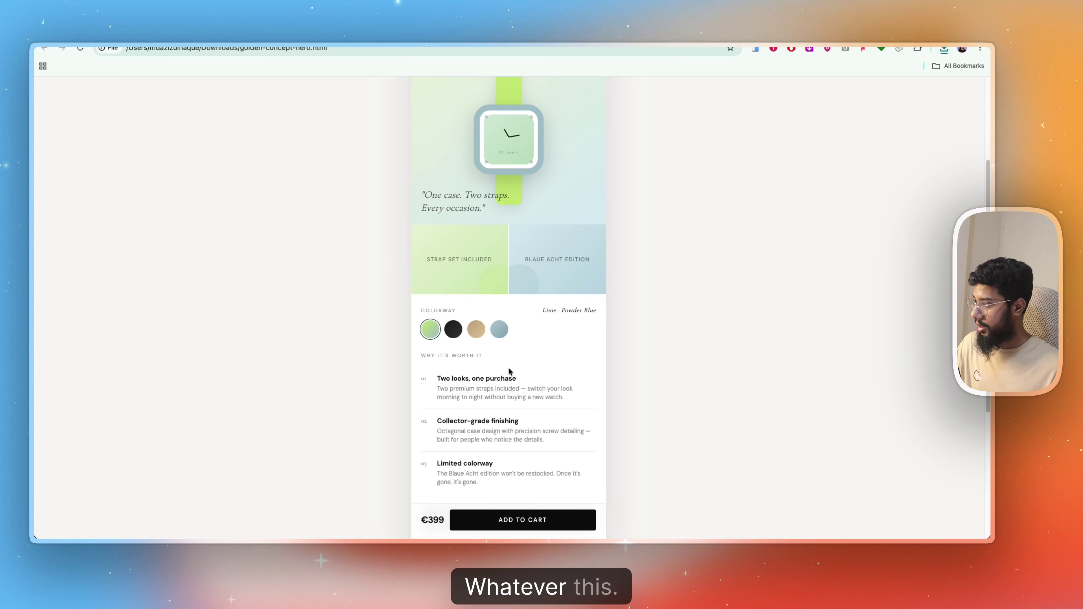
pyautogui.scroll(-2, 497, 339)
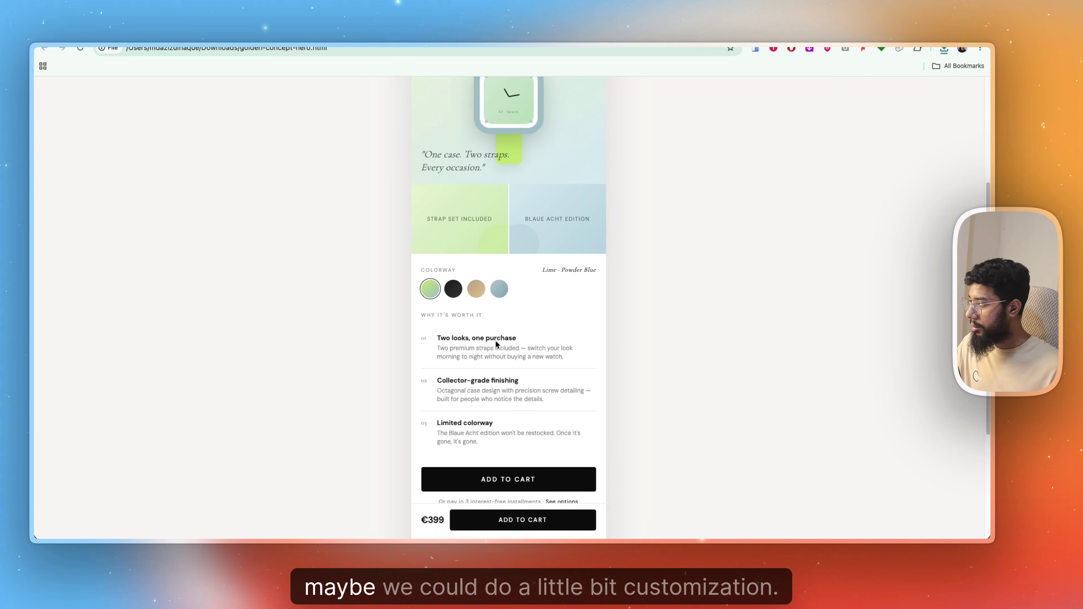
pyautogui.scroll(3, 478, 354)
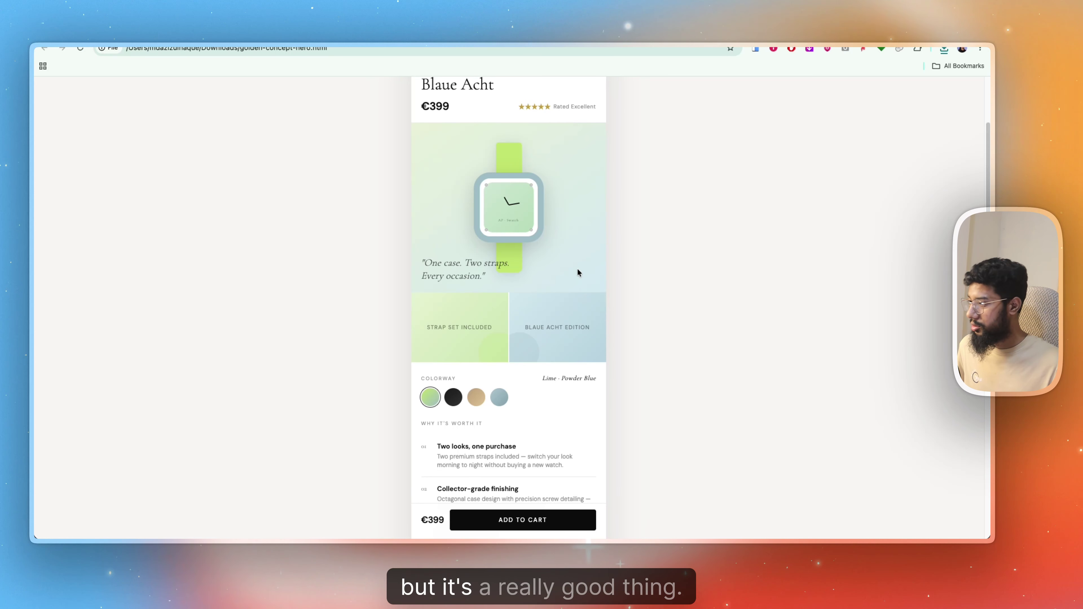
pyautogui.scroll(2, 577, 271)
pyautogui.scroll(-3, 507, 232)
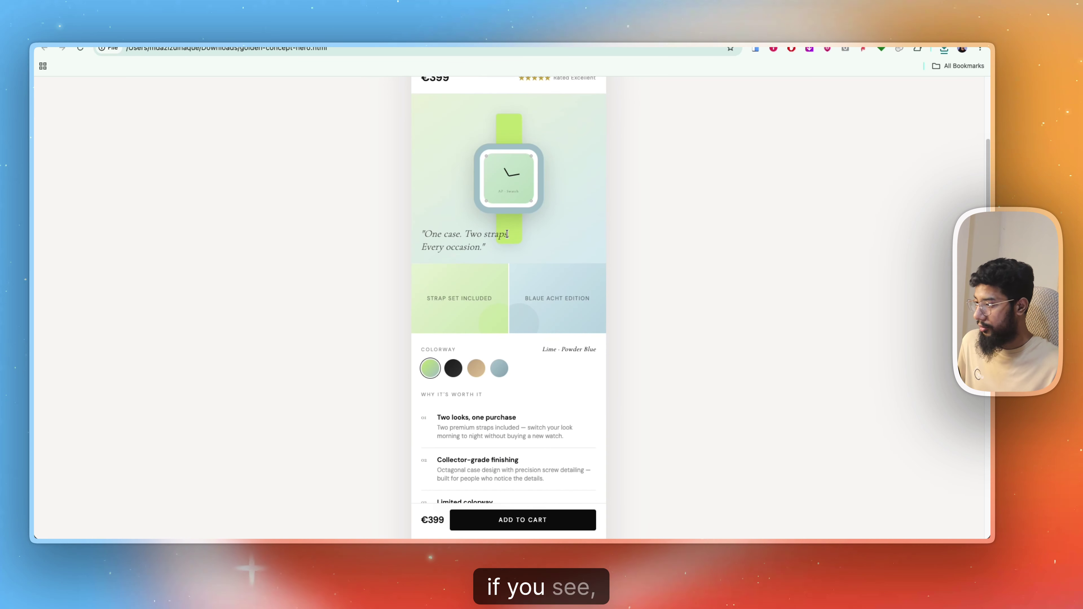
pyautogui.scroll(3, 512, 221)
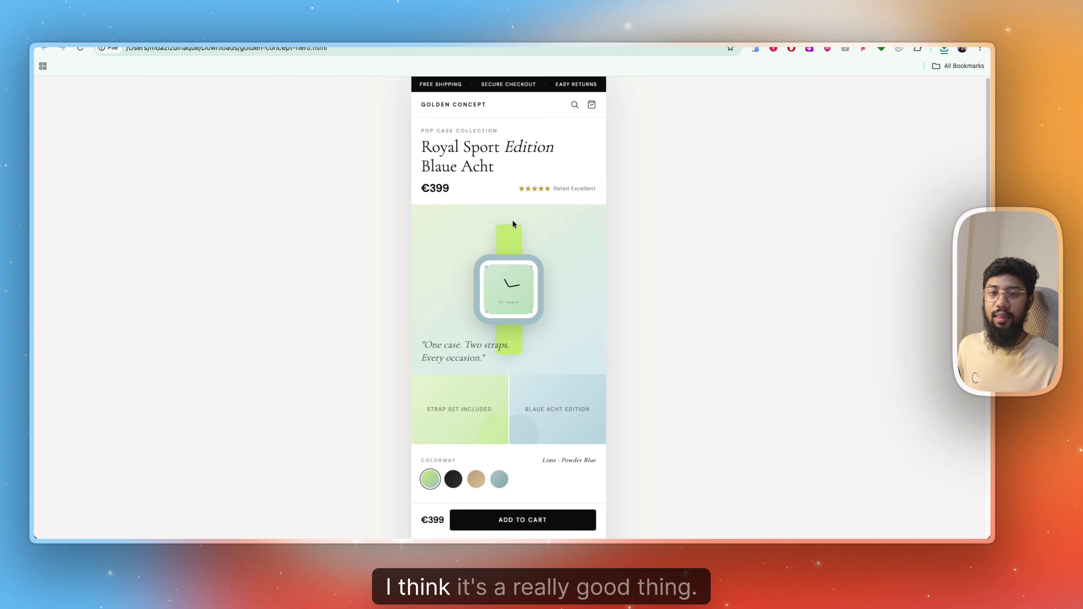